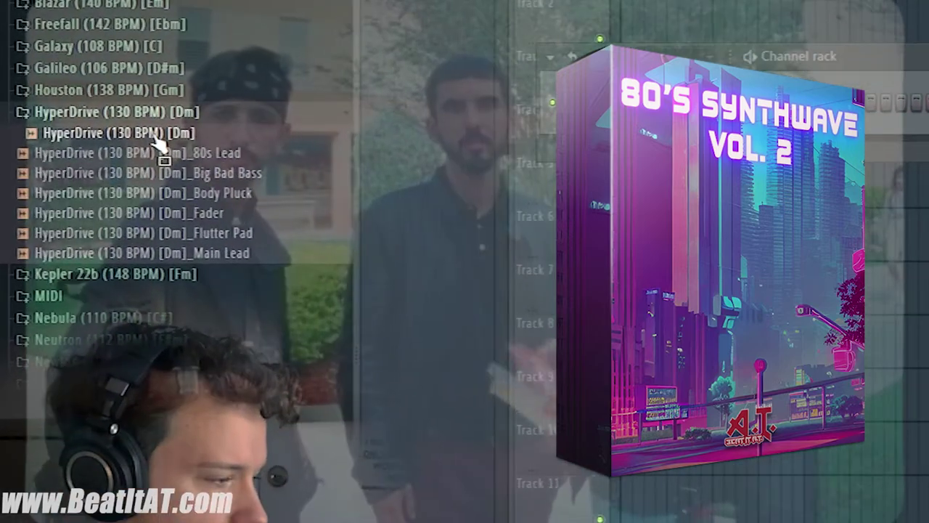
- Audition the HyperDrive, Houston and Galileo loops in the AT 80's Synth 2 Sample Pack
drag(95, 169, 166, 127)
click(222, 112)
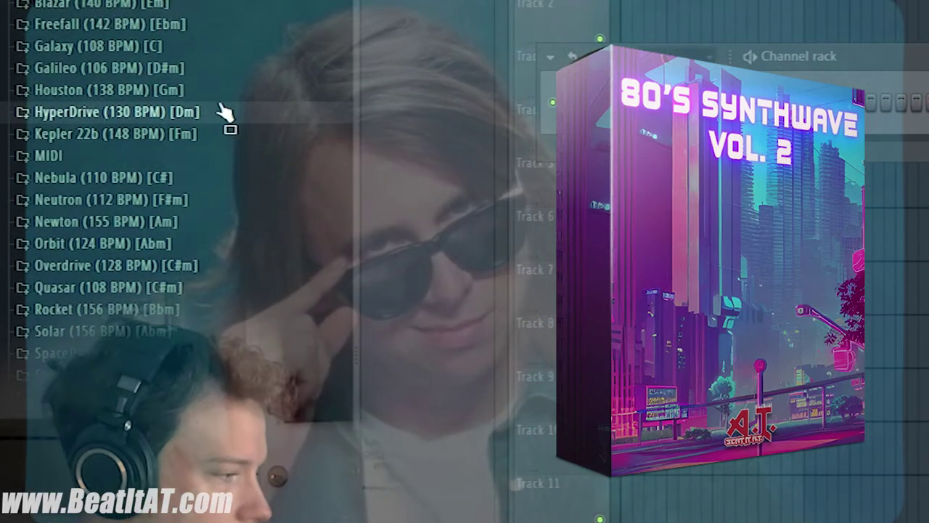
click(225, 113)
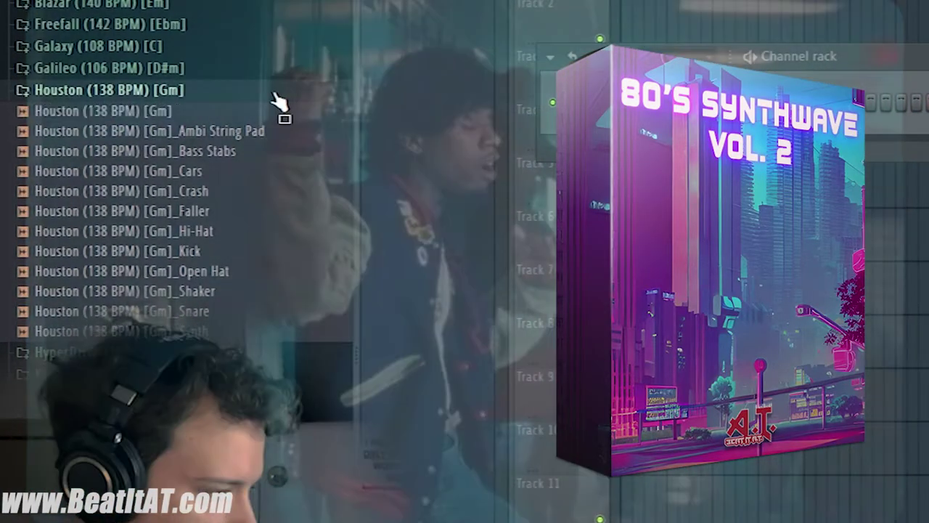
click(273, 91)
click(255, 69)
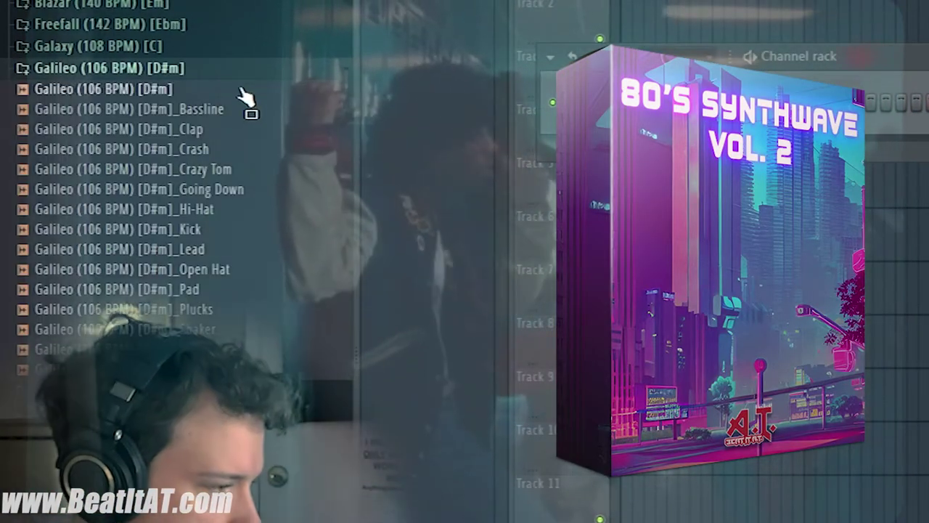
click(213, 69)
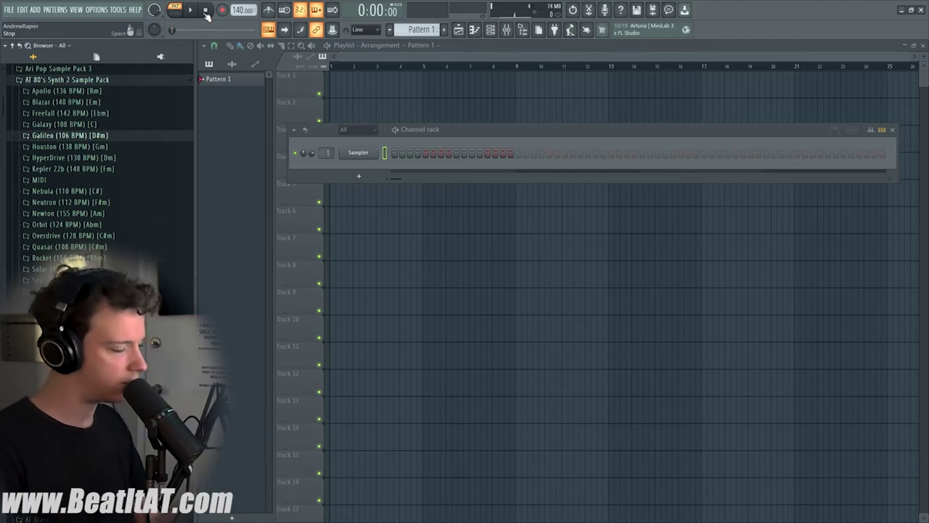
- Audition the Galaxy, Freefall and Blazar loops in the AT 80's Synth 2 Sample Pack
click(102, 125)
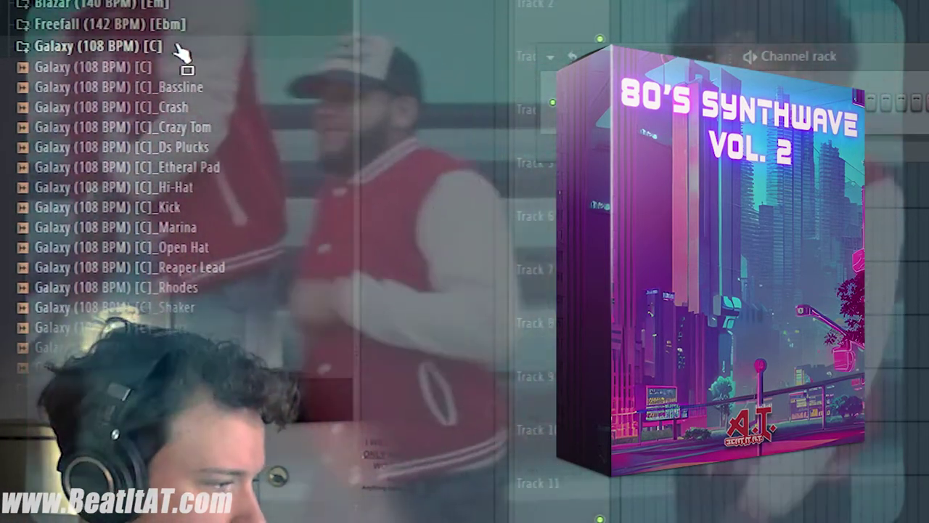
click(178, 25)
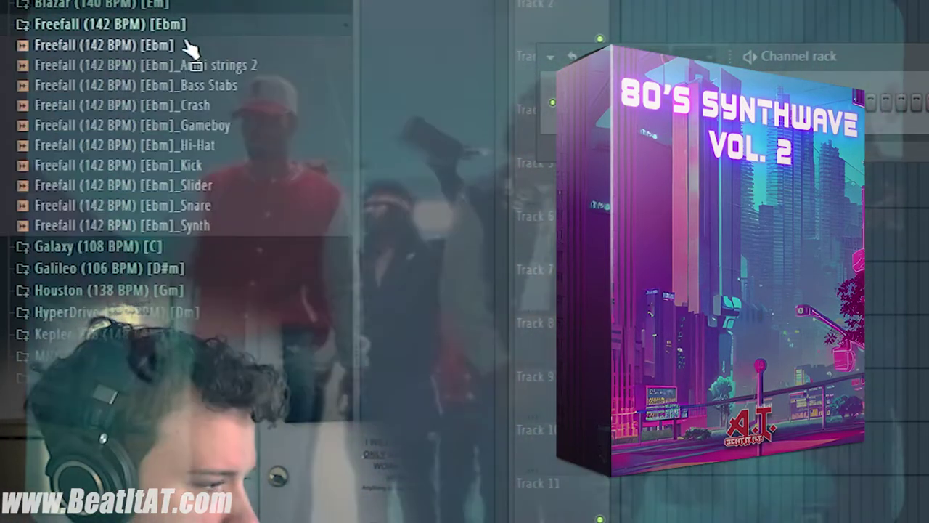
click(182, 43)
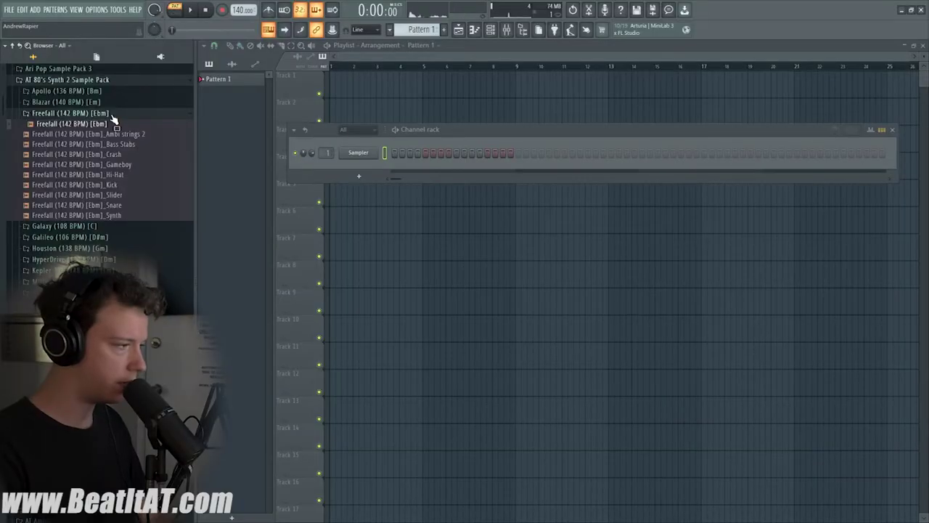
click(113, 115)
click(116, 103)
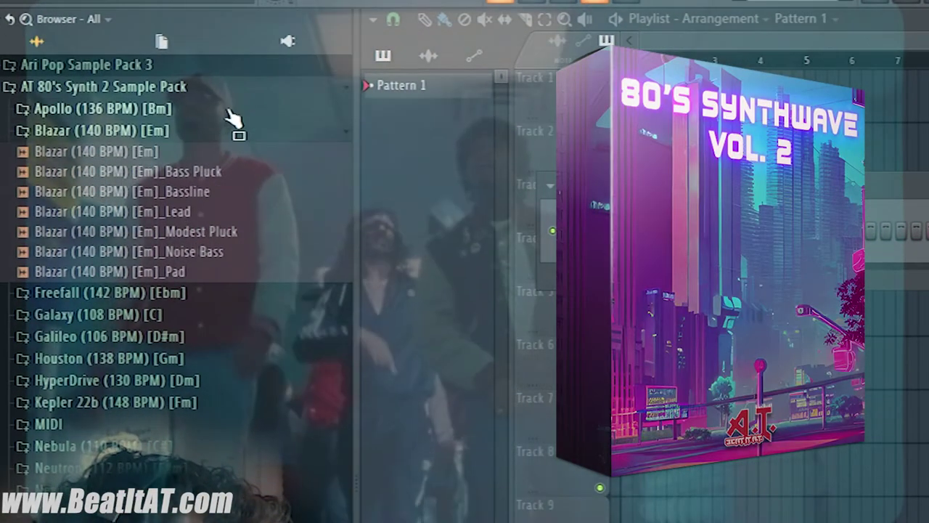
click(230, 112)
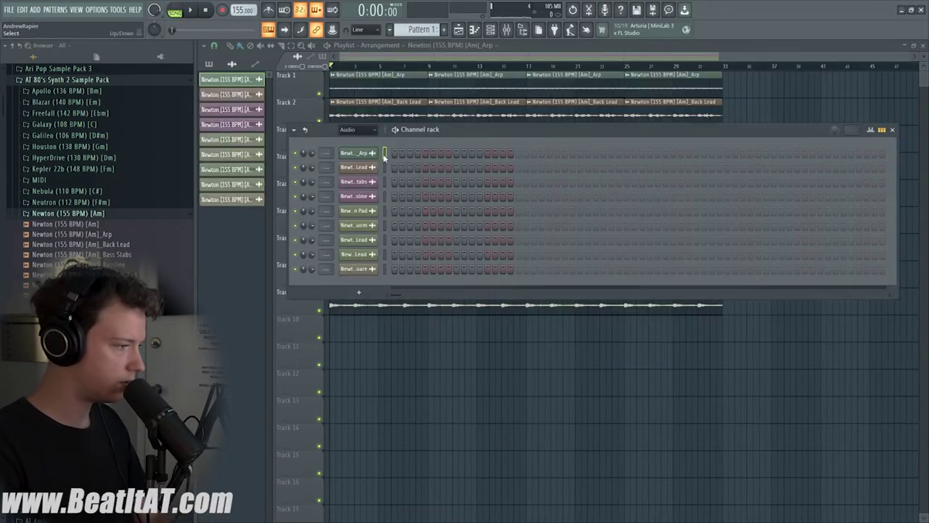
- Route the nine Newton stem channels to their own mixer tracks, starting from insert 1
click(511, 32)
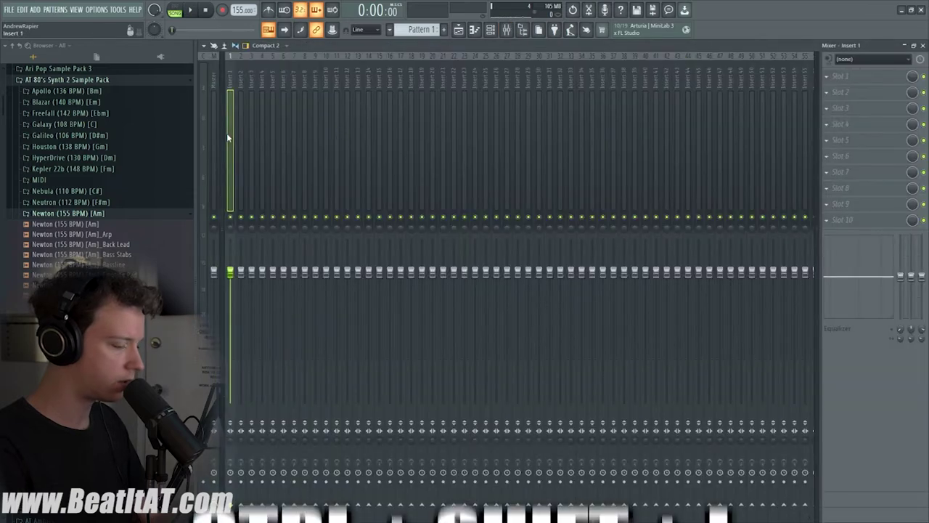
key(ctrl+shift+l)
click(316, 153)
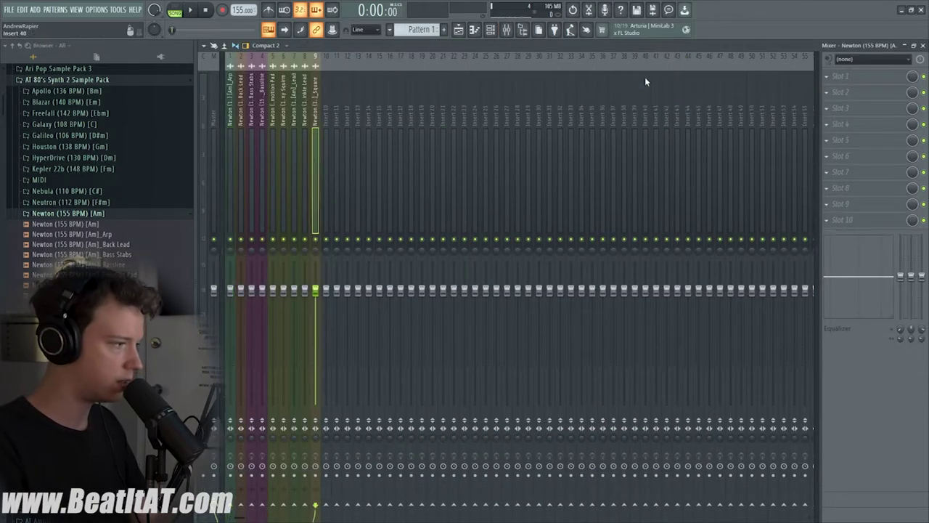
- Lower the band 7 low-pass cutoff in the Bass Pluck's Fruity Parametric EQ 2 to below 200 Hz
click(871, 59)
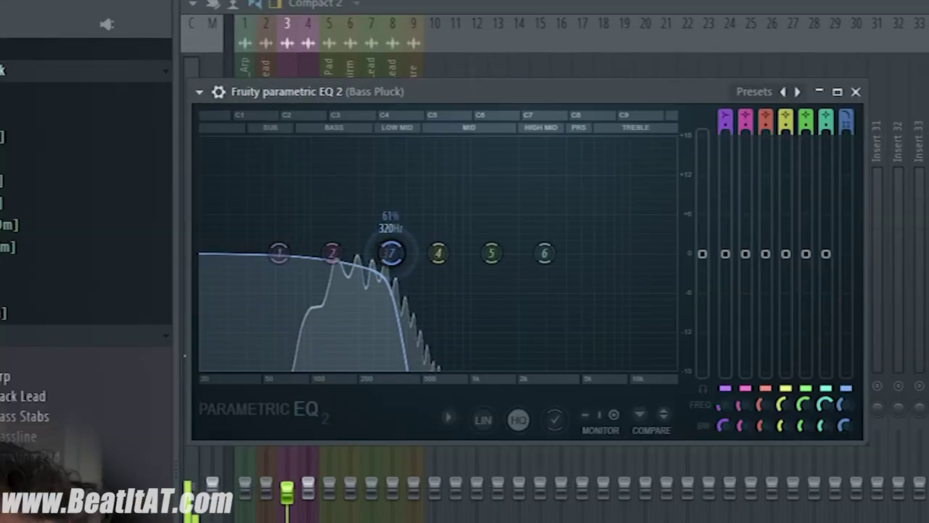
drag(391, 253, 352, 256)
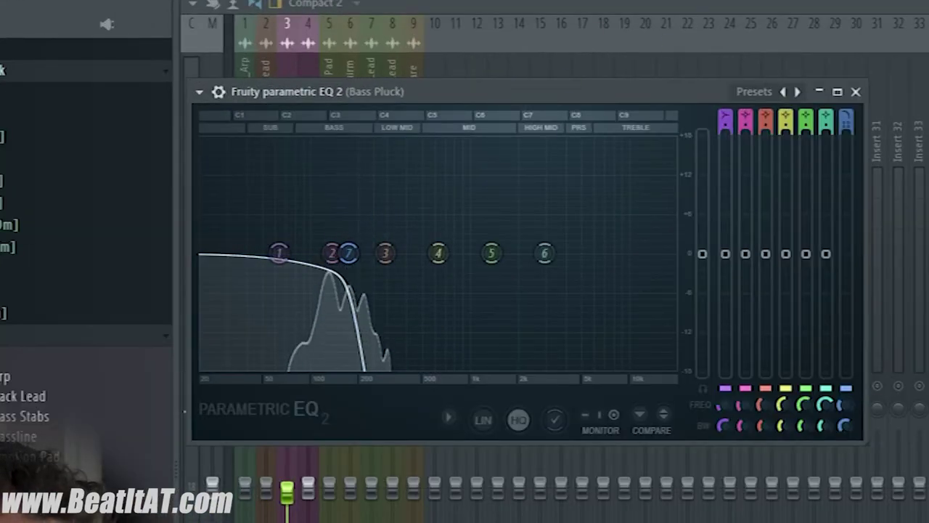
drag(837, 416, 840, 408)
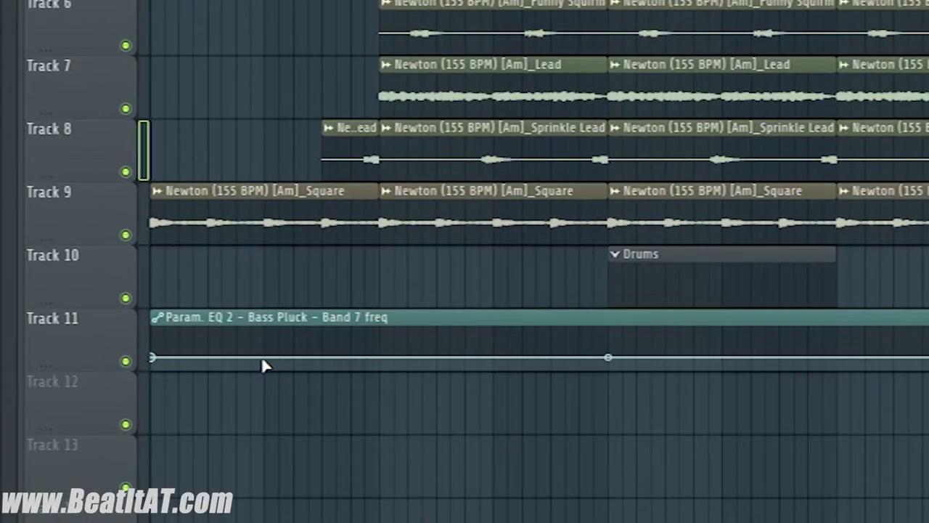
- Shape the Bass Pluck band 7 frequency automation to ramp up from bar 5 to bar 9 and hold that level to the end
click(263, 357)
drag(378, 357, 379, 329)
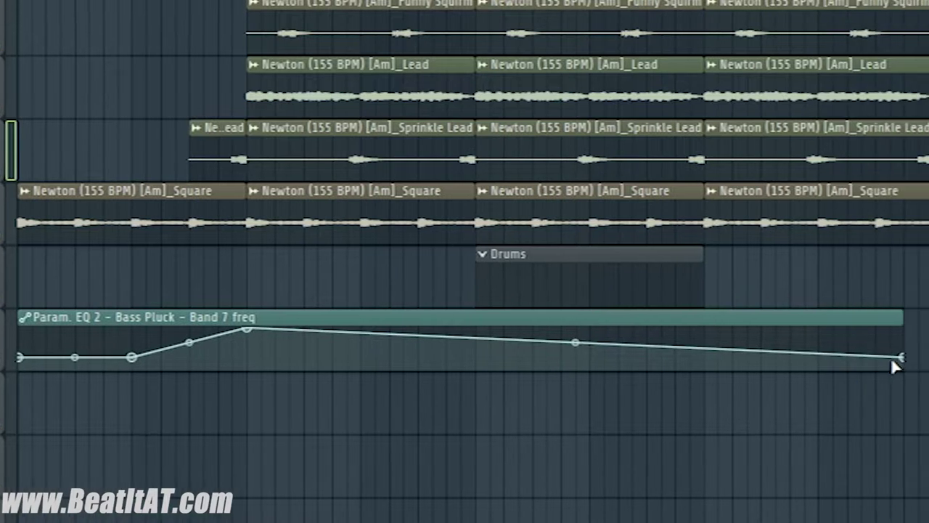
drag(900, 357, 813, 289)
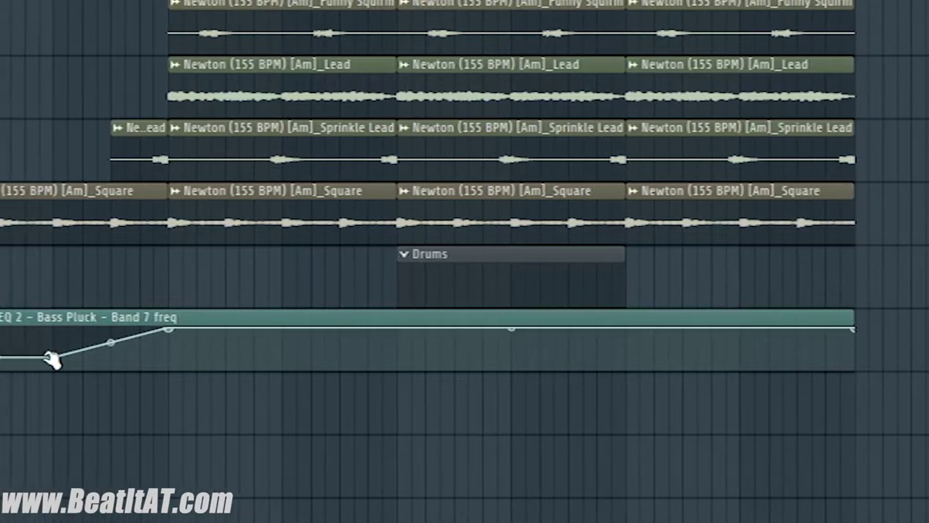
- Delete the bar 5 point of the Bass Pluck automation and bend the remaining ramp up to bar 9 into a curve
right_click(16, 357)
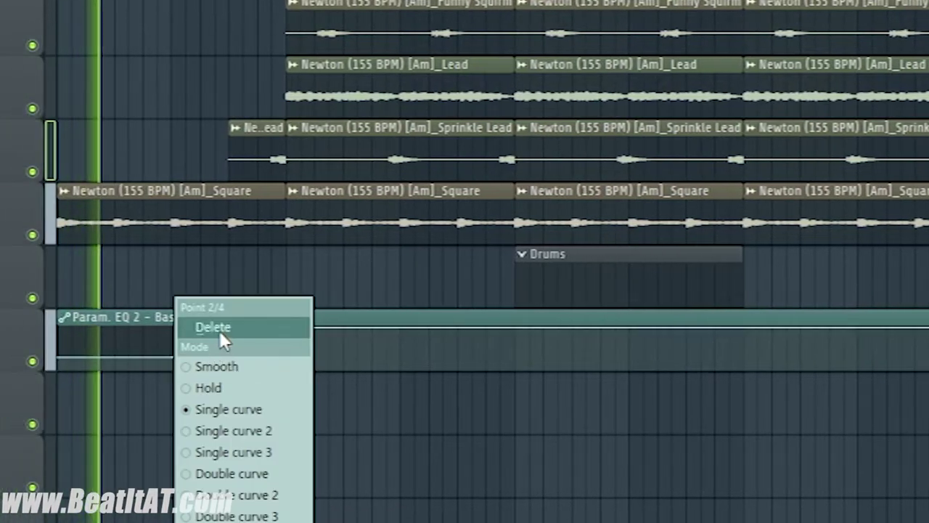
click(220, 328)
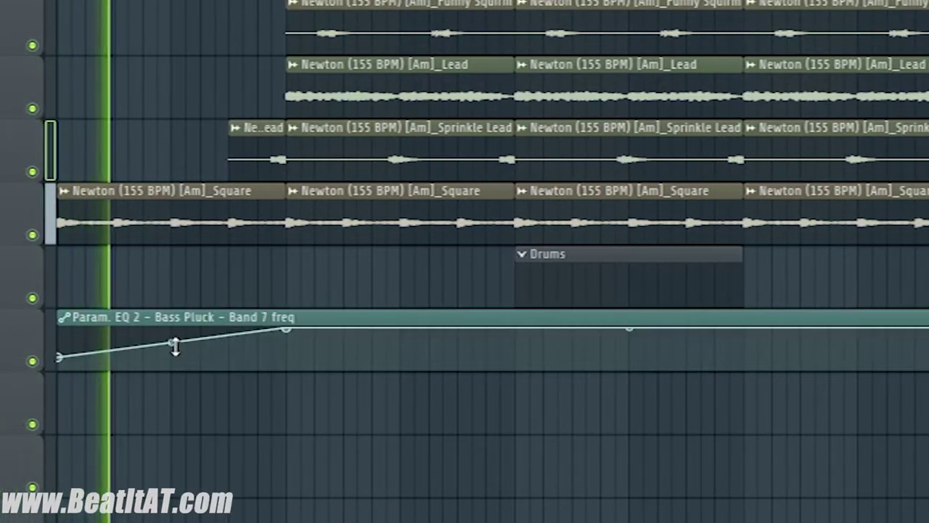
drag(174, 342, 172, 349)
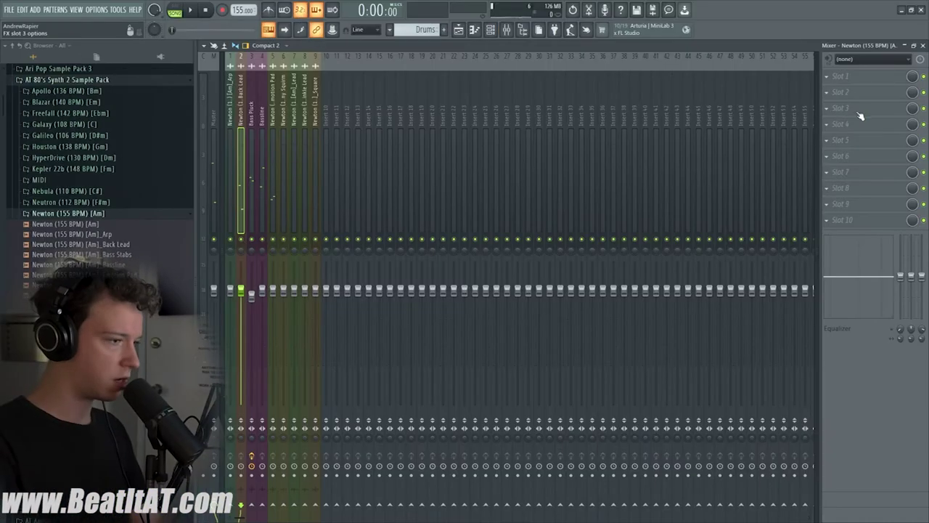
- Insert Fruity Parametric EQ 2 in slot 1 of the Newton Back Lead mixer track and lower its band 7 low-pass cutoff to just below 1 kHz
click(841, 77)
mouse_move(416, 68)
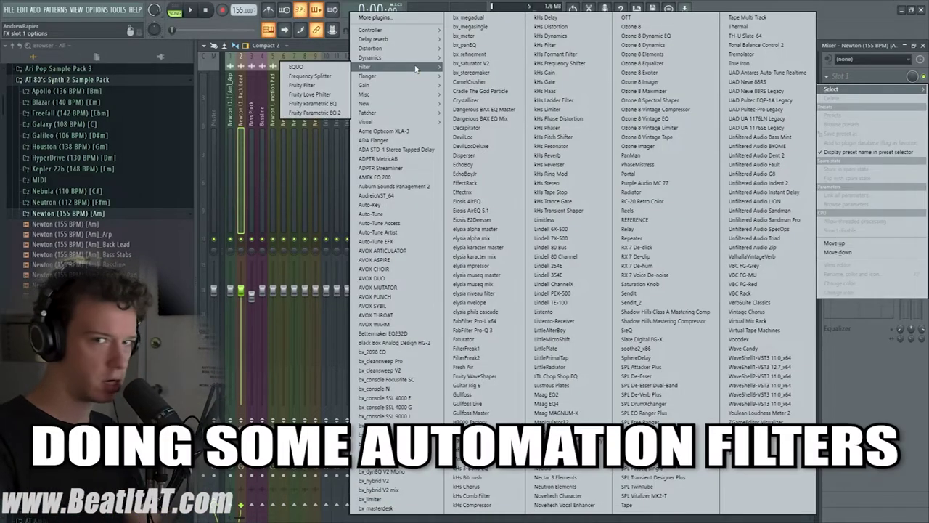
click(335, 111)
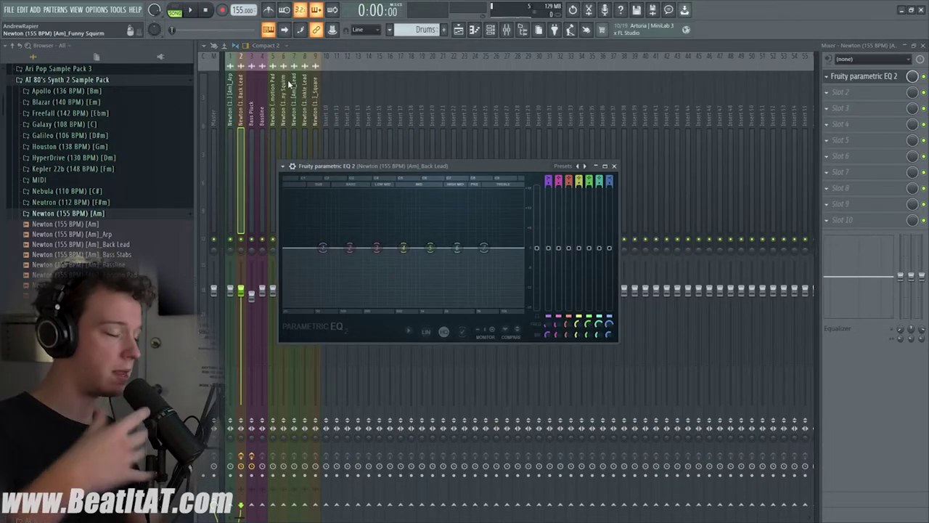
drag(483, 248, 418, 248)
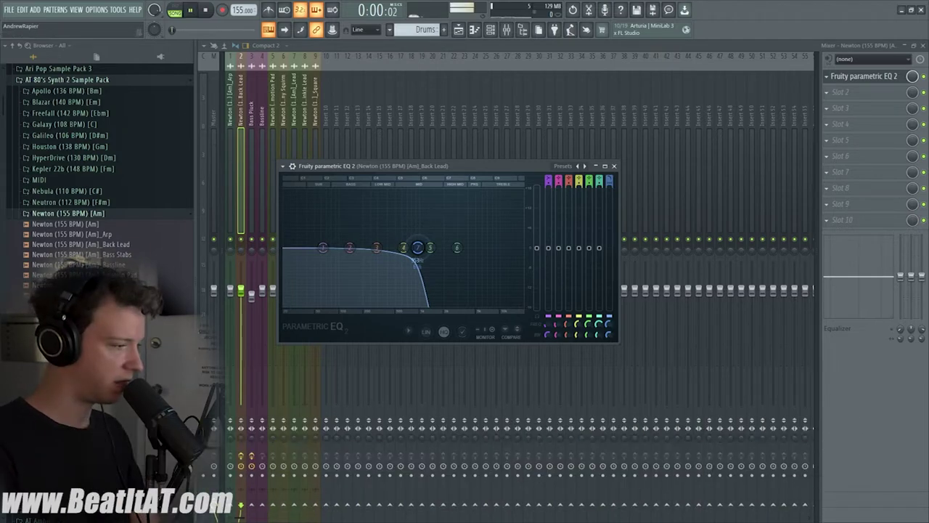
key(space)
drag(417, 248, 411, 248)
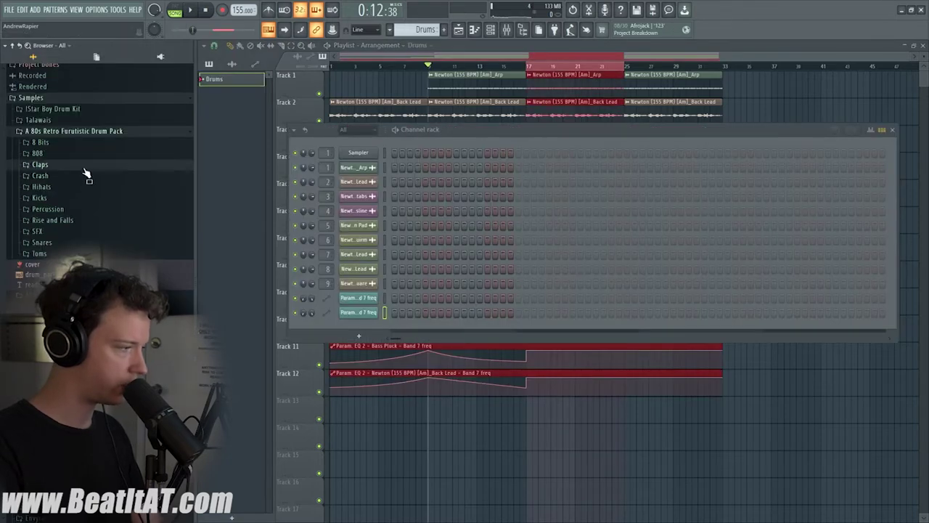
- Audition clap samples in the Claps folder of the A 80s Retro Furutistic Drum Pack
click(84, 169)
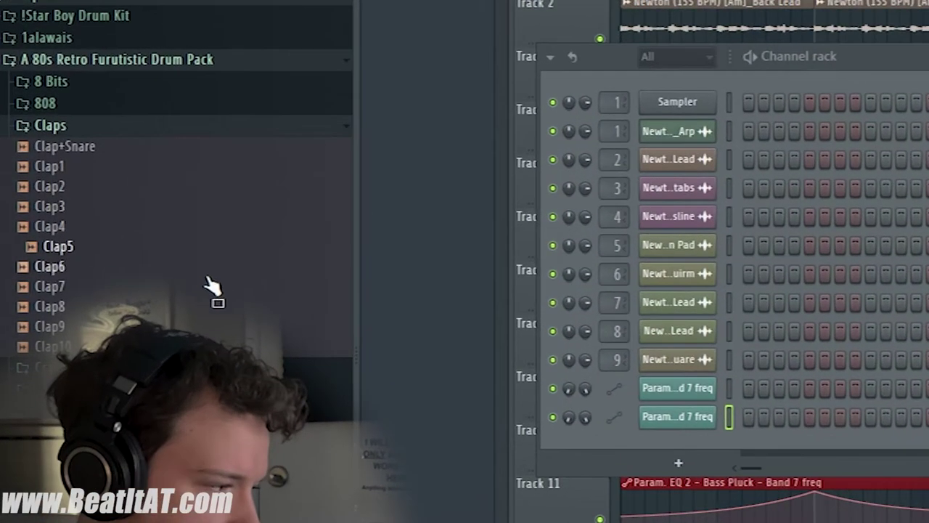
click(192, 309)
click(87, 436)
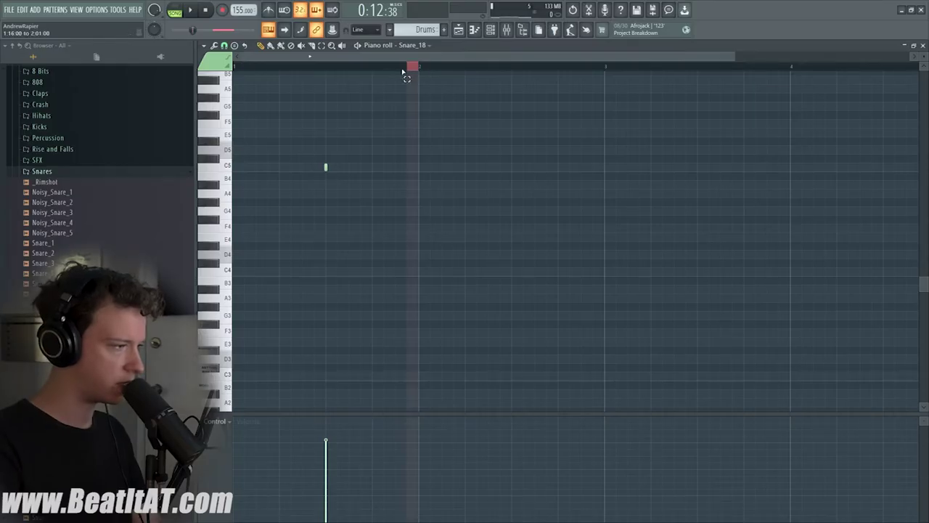
- Select the whole first bar of the Snare_18 pattern in the piano roll
click(403, 71)
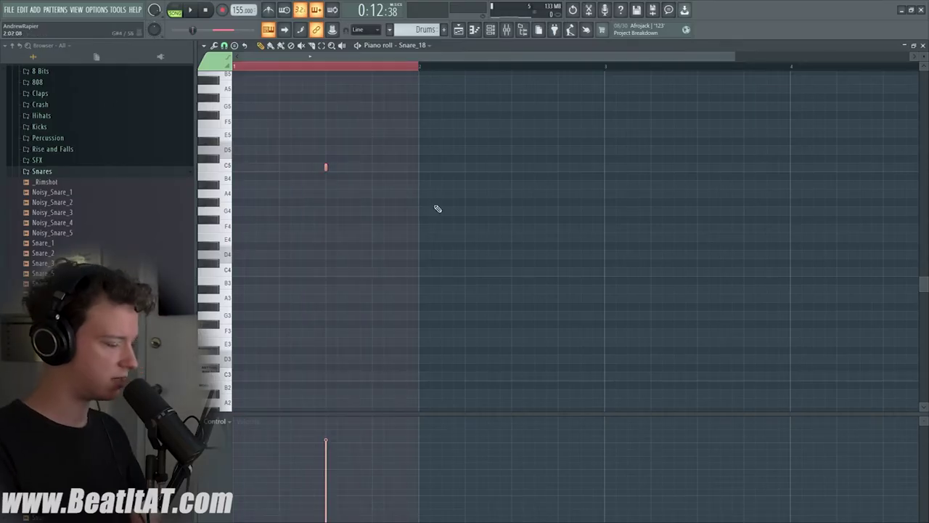
scroll(485, 243, down, 1)
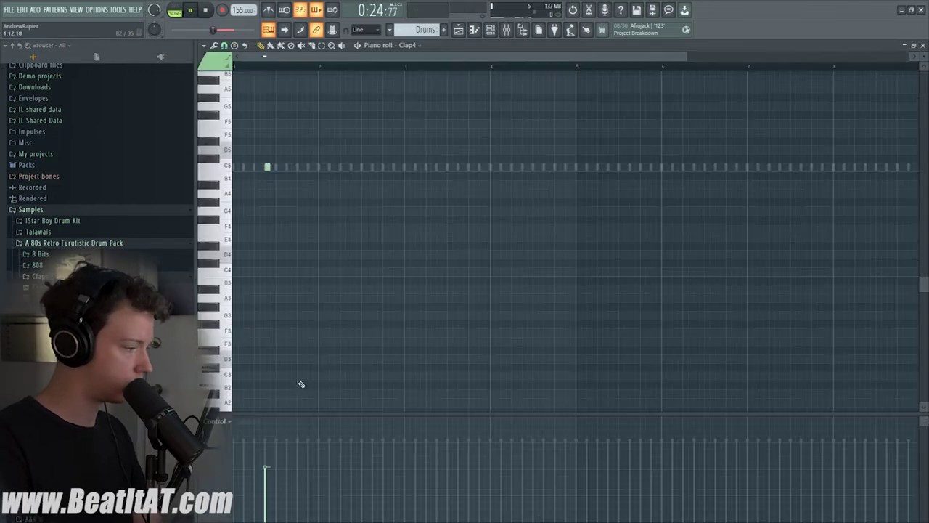
- Add another C5 clap note at step 11 of the first bar in the Clap4 piano roll
click(289, 168)
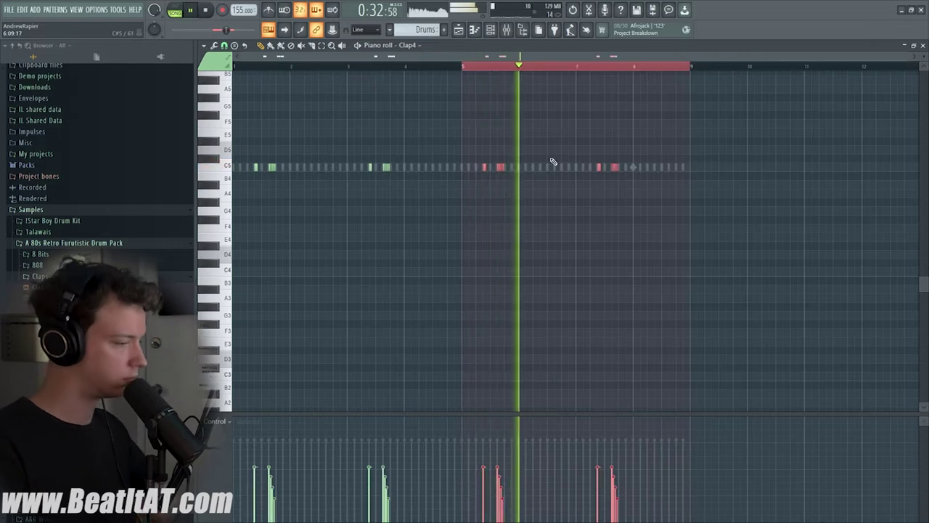
key(F7)
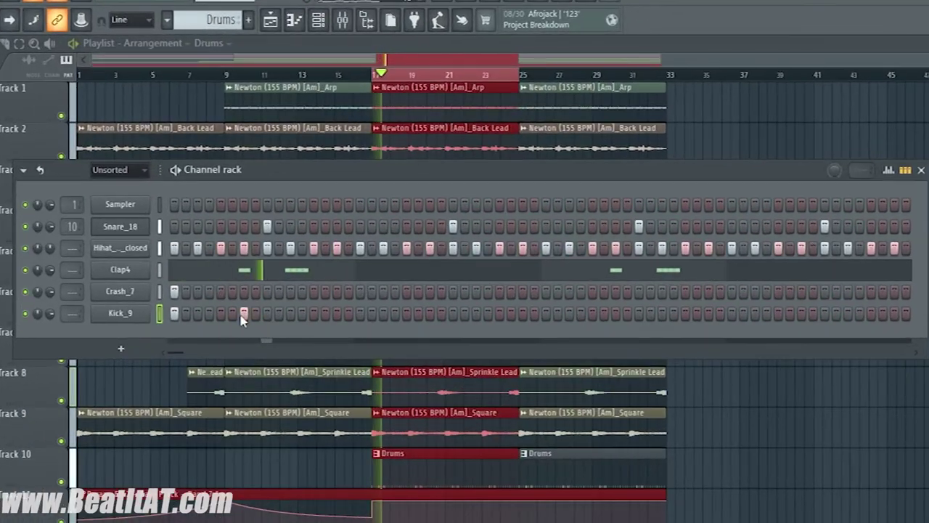
- Program Kick_9 hits in the second bar of the Drums pattern, replacing the step 21 hit with one on step 17
click(407, 314)
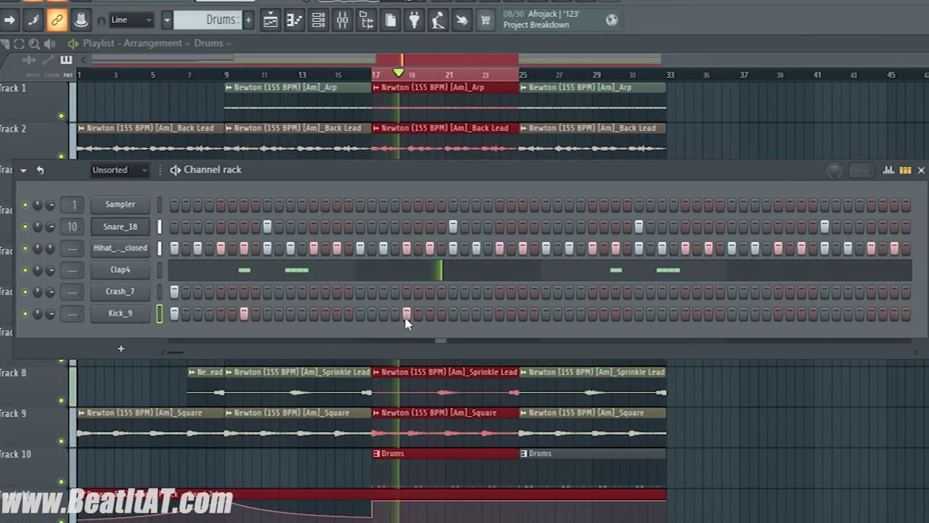
right_click(405, 316)
key(space)
click(360, 316)
key(space)
click(399, 316)
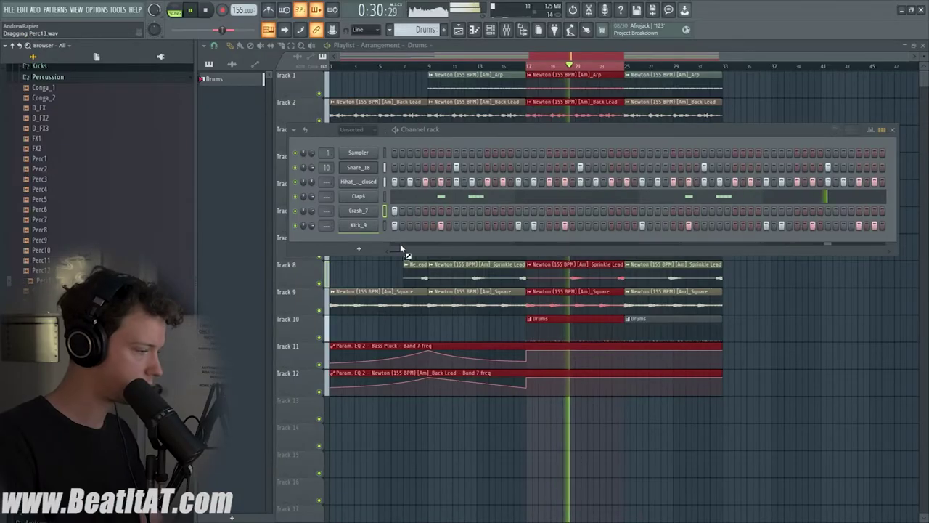
- Load the Perc13 sample as a new channel and program its hits on steps 5 and 7
drag(400, 243, 402, 241)
click(426, 239)
click(433, 239)
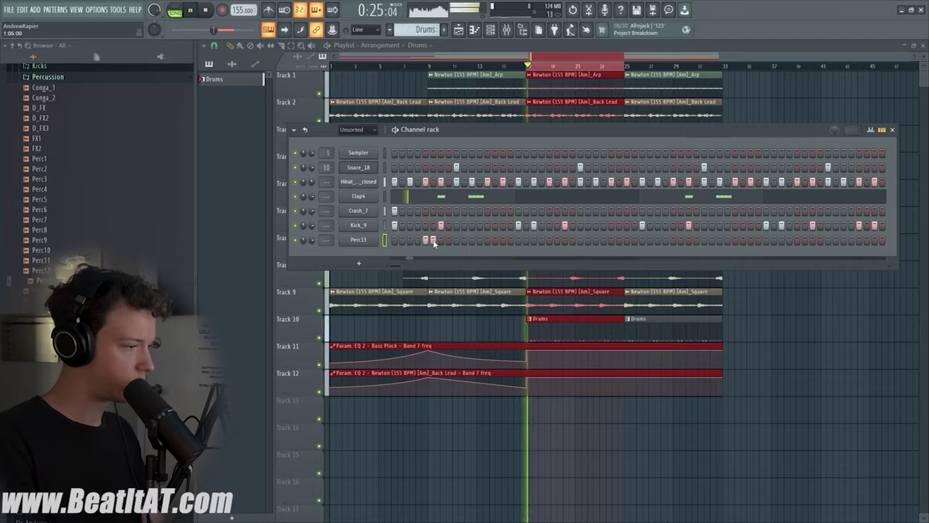
click(433, 239)
click(440, 240)
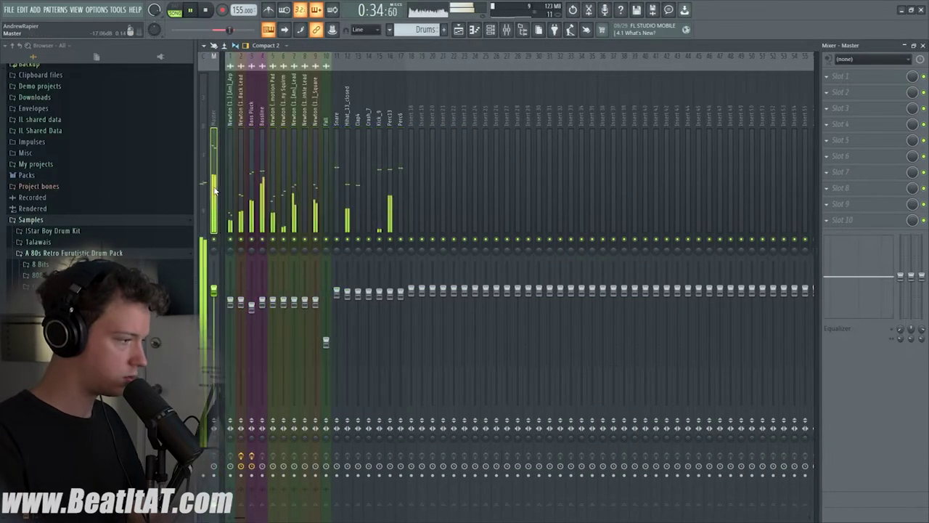
- Add the Rise_FX3 sample on Track 14 so that it builds up into bar 17
click(909, 46)
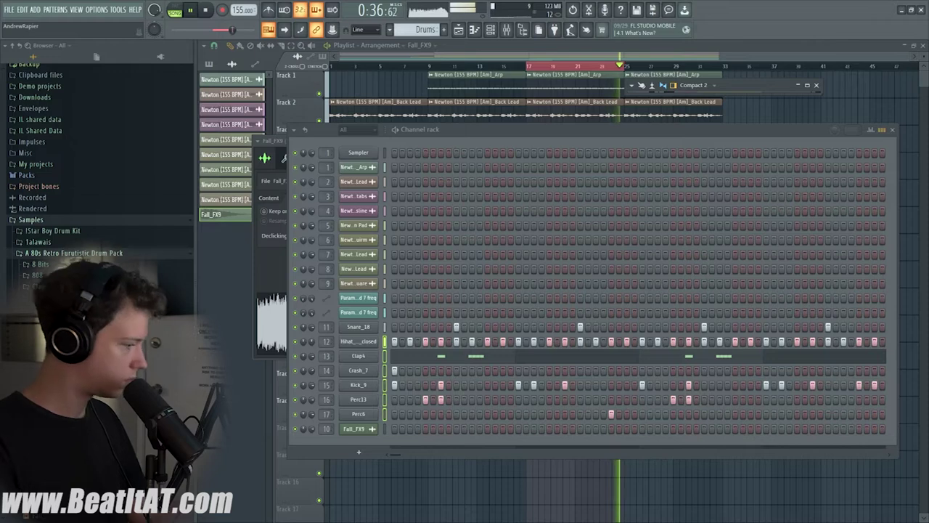
scroll(98, 160, down, 6)
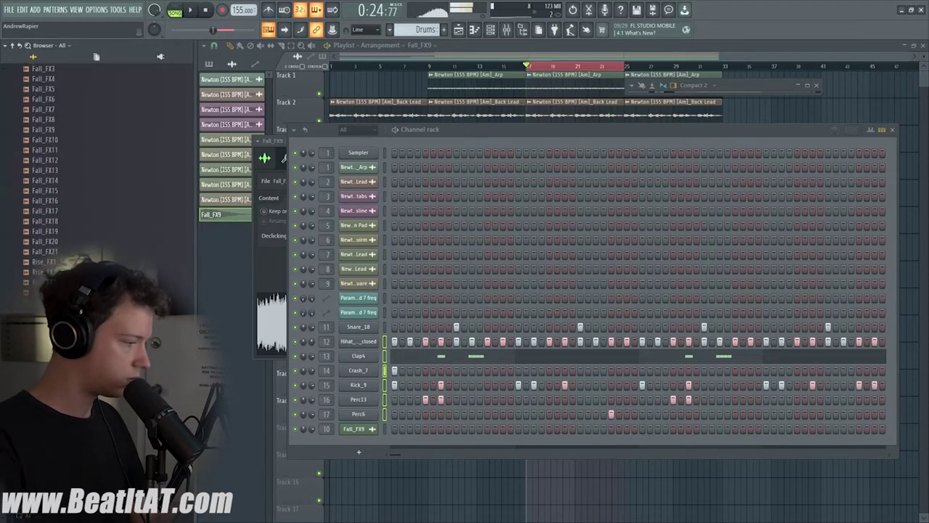
scroll(98, 159, up, 7)
scroll(98, 159, down, 6)
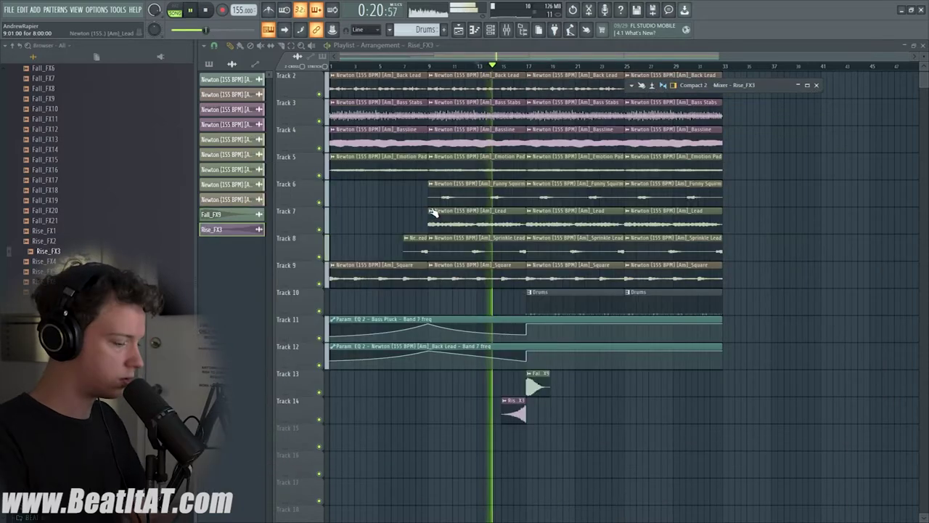
- Lower the volume of the Rise_FX3 mixer track
key(F9)
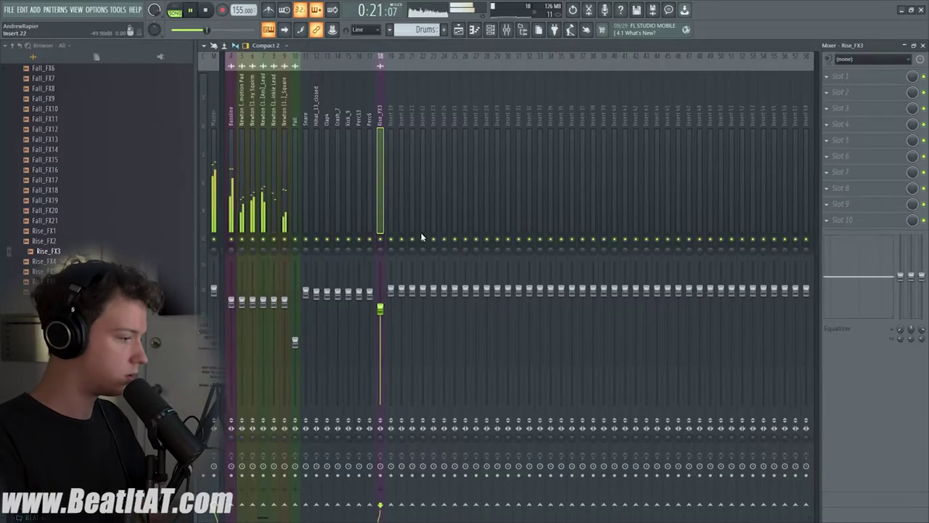
click(372, 310)
drag(381, 312, 382, 322)
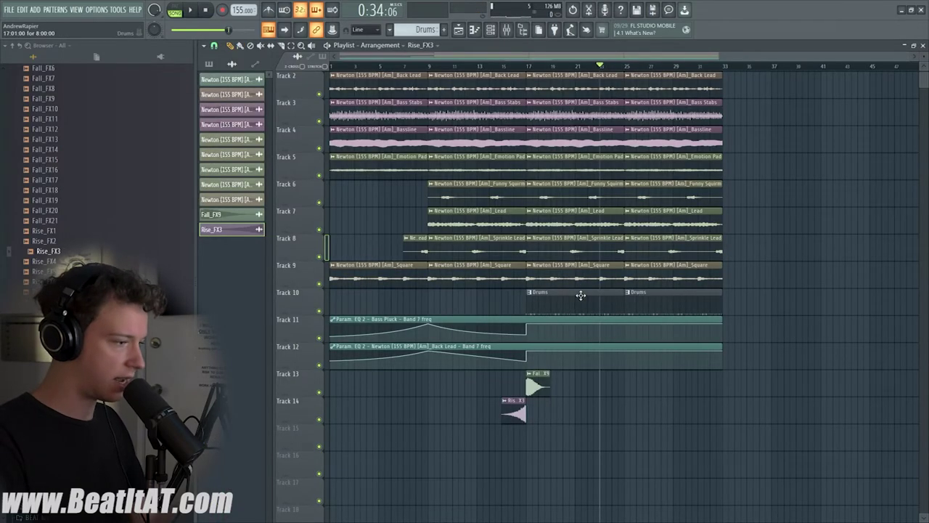
- Add SynthTom01, SynthTom02 and SynthTom03 to the Drums pattern and program a tom fill near its end
double_click(581, 295)
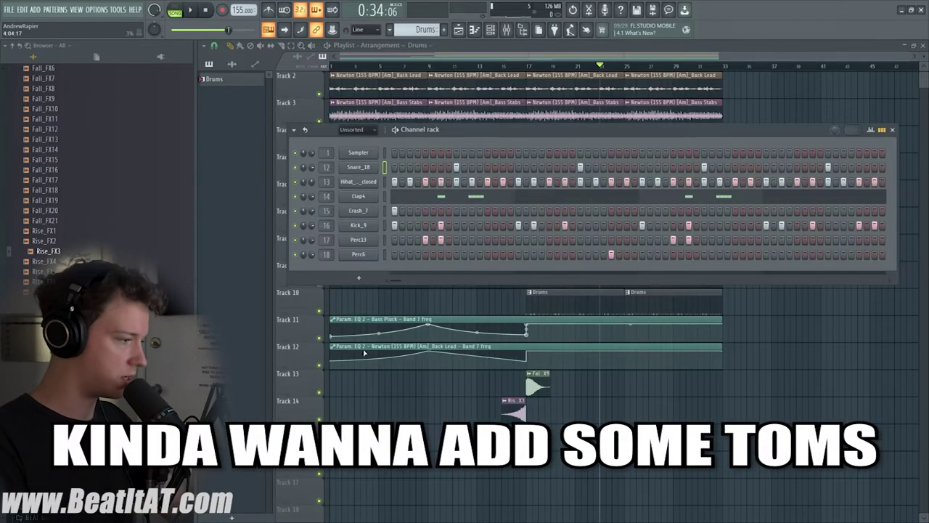
key(space)
click(492, 31)
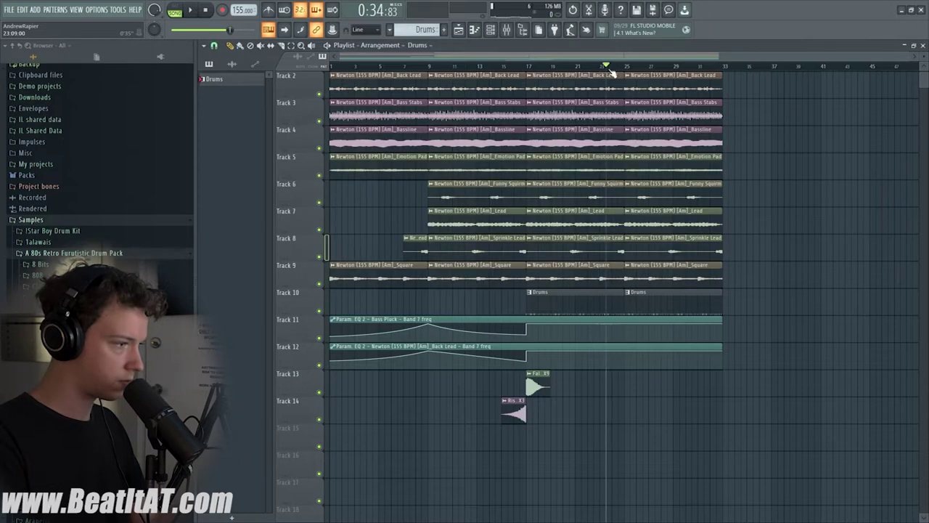
click(493, 34)
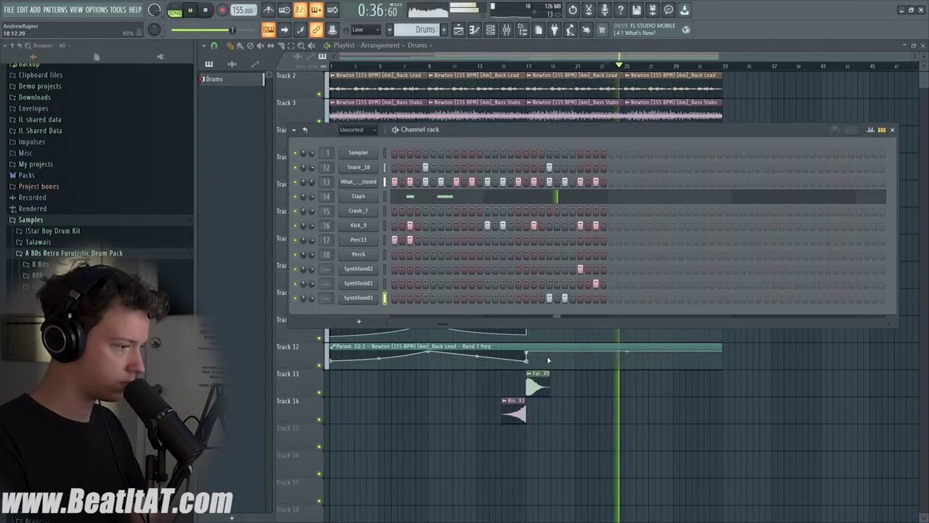
click(557, 268)
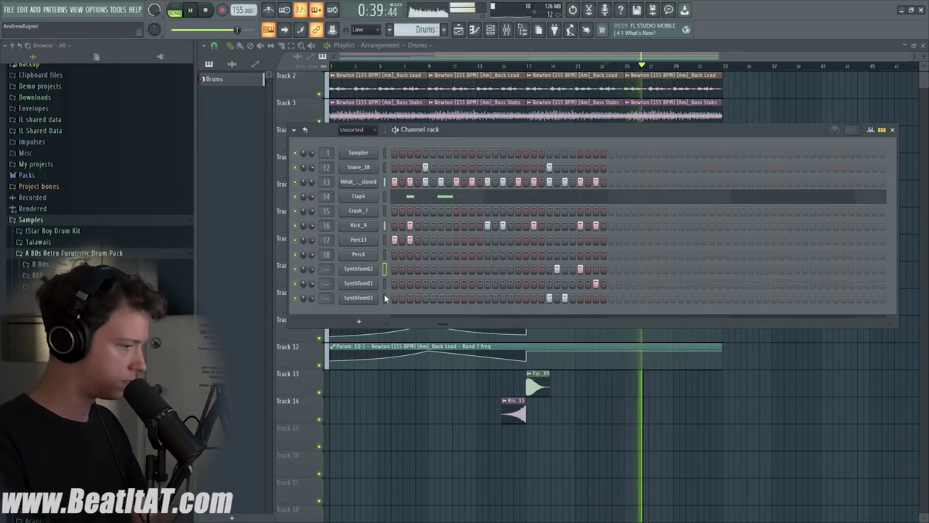
click(505, 31)
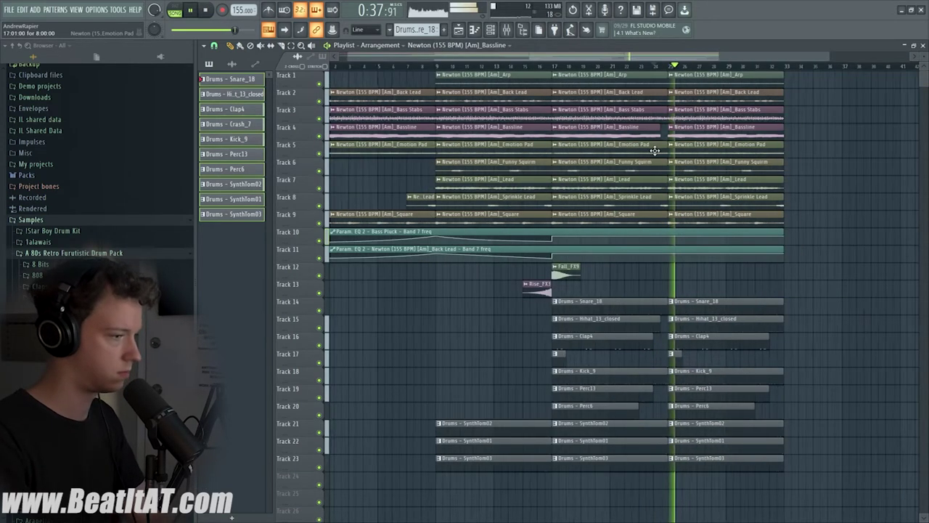
- Place Rise_FX3 copies around bar 9, Rise_FX12 before bar 25 and the -Beat It AT Too Bliss Tag 140 Fm_2 clip around bar 17
scroll(626, 158, down, 1)
scroll(626, 156, up, 3)
scroll(625, 156, down, 3)
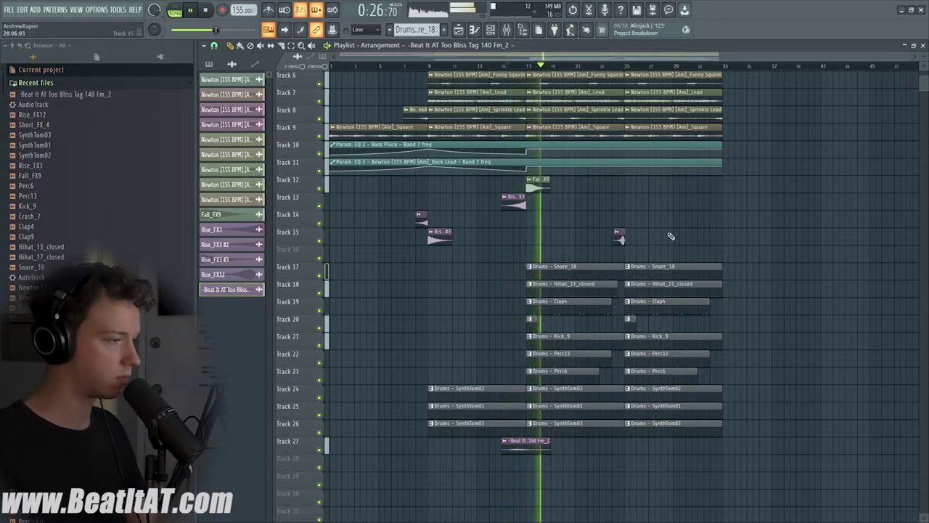
- Extend the arrangement with Bass Stabs, Emotion Pad and Snare_18 clips from bar 33 and a copy of the bar 9 to 33 stems at bar 49
scroll(728, 220, up, 2)
scroll(772, 211, up, 2)
scroll(774, 217, down, 2)
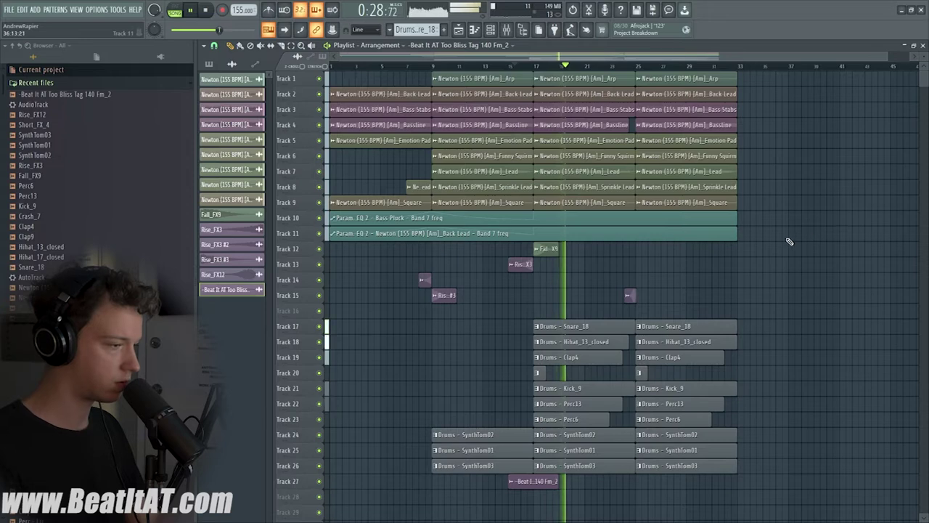
scroll(790, 241, up, 2)
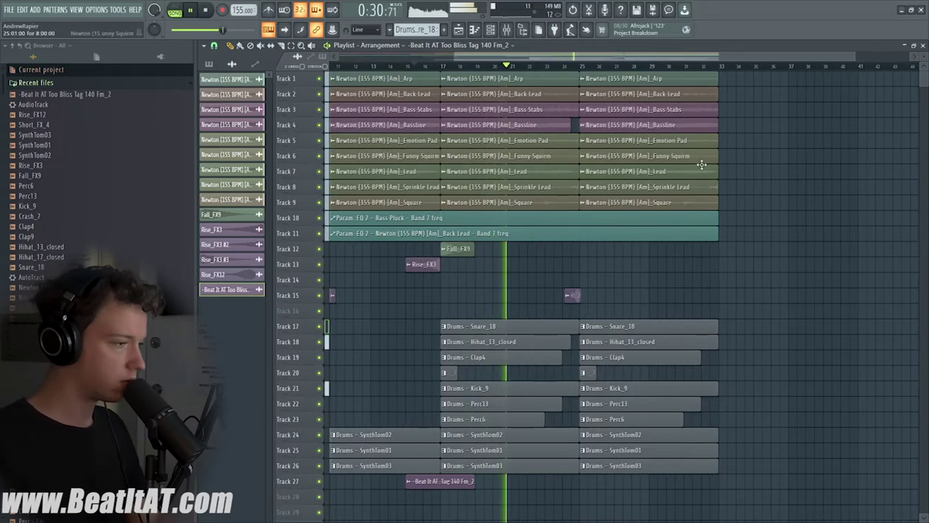
scroll(701, 165, up, 2)
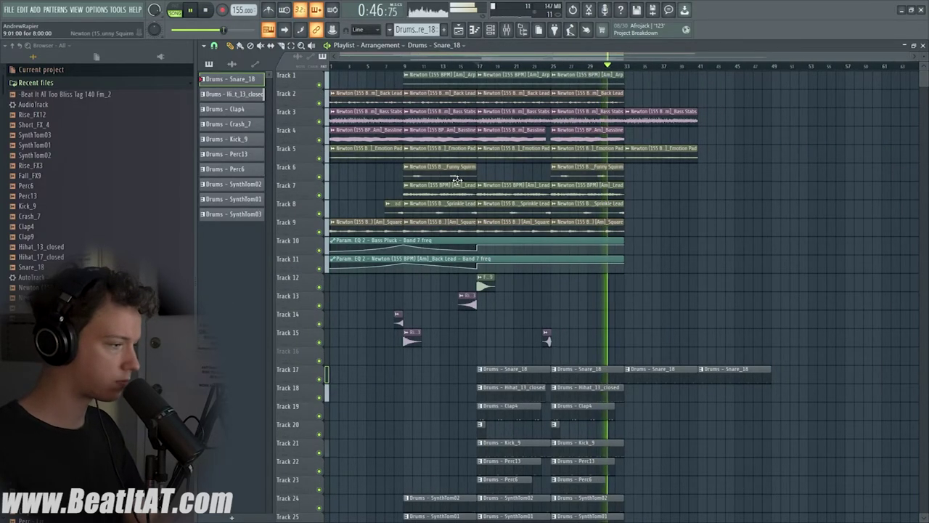
drag(429, 73, 429, 318)
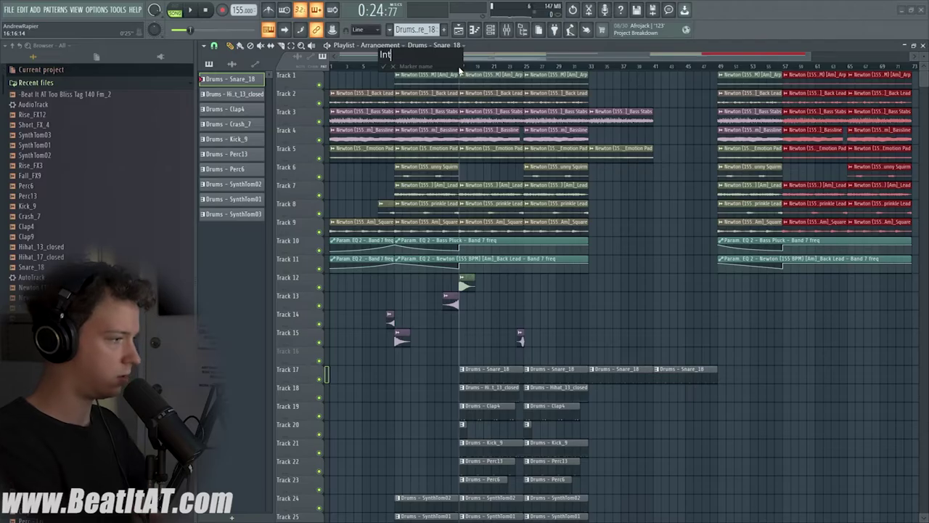
- Add section markers named Intro at bar 1, Chorus at bar 17 and Verse at bar 33
key(Return)
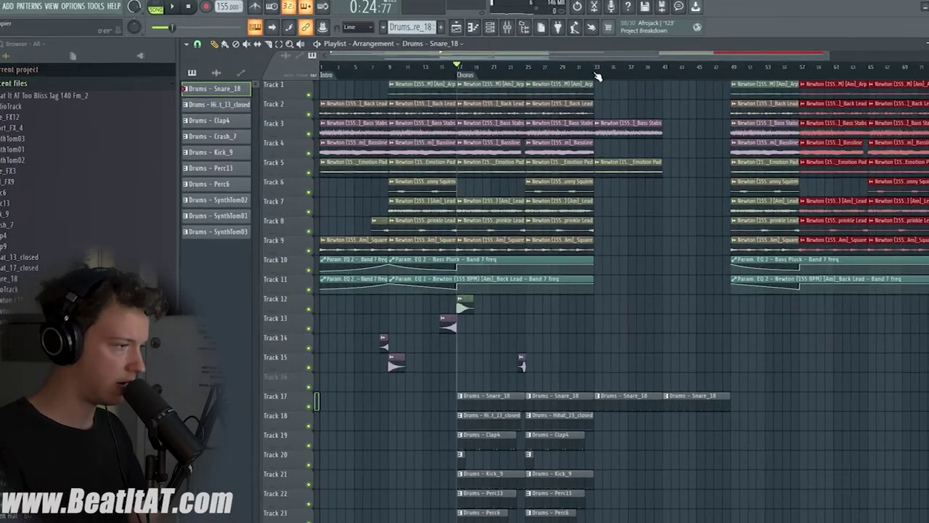
right_click(590, 73)
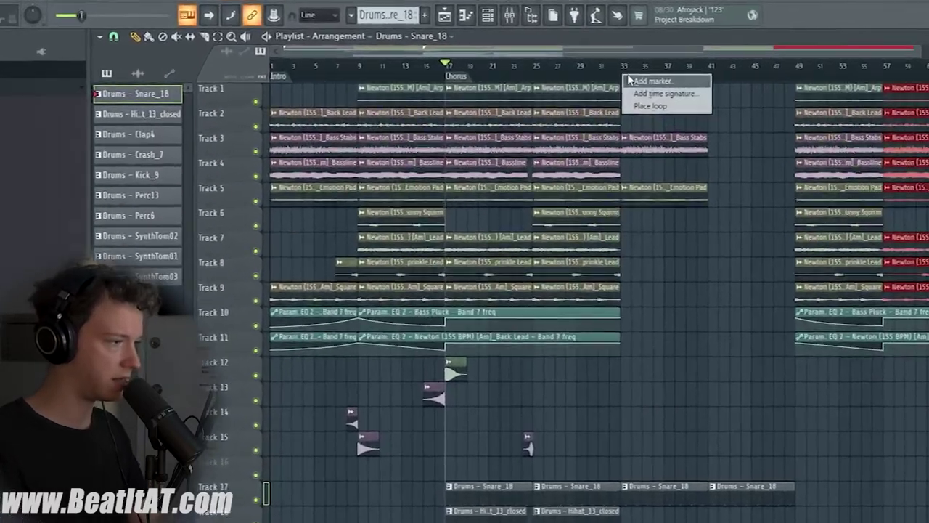
click(595, 76)
text(Verse)
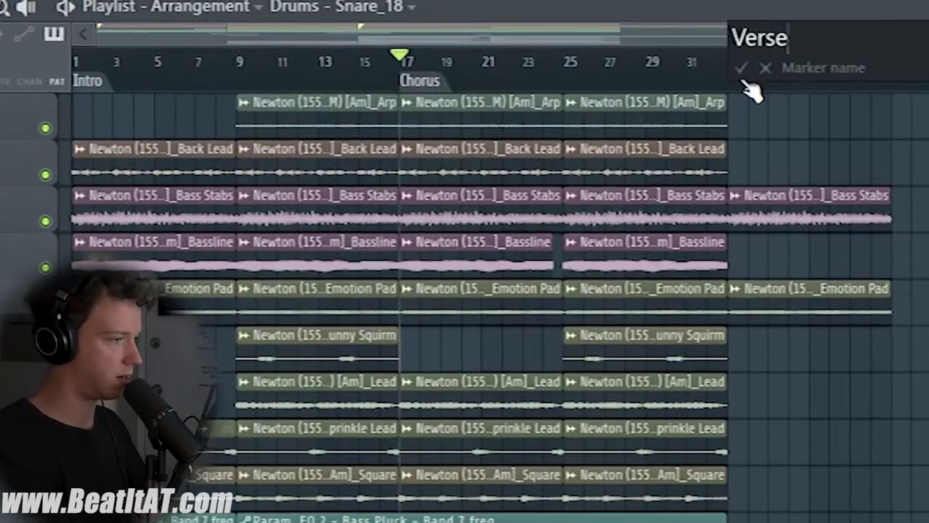
key(Return)
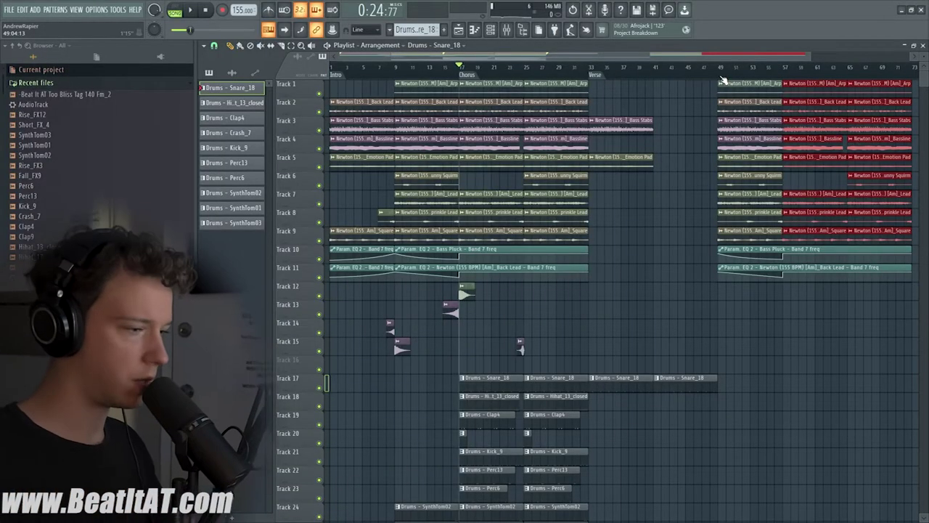
- Add section markers named Bridge at bar 49 and Chorus at bar 57
right_click(784, 79)
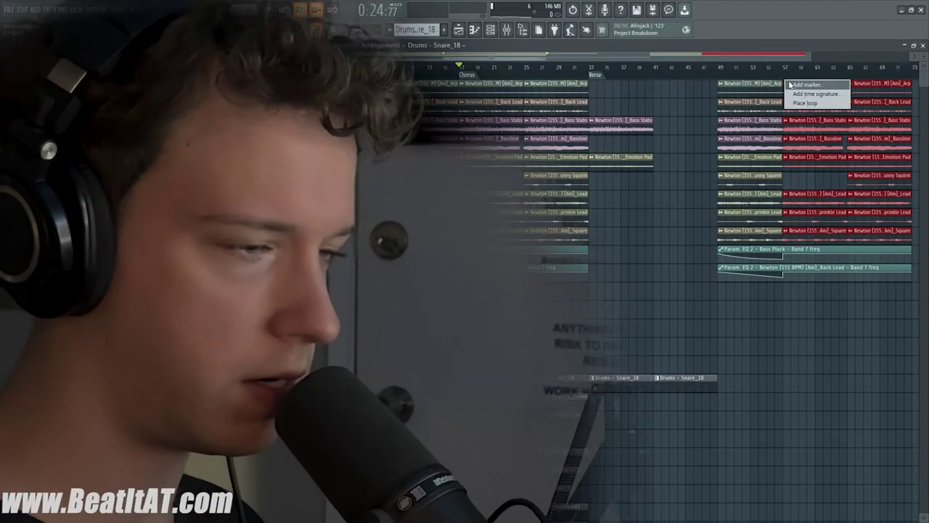
click(792, 85)
text(Chorus)
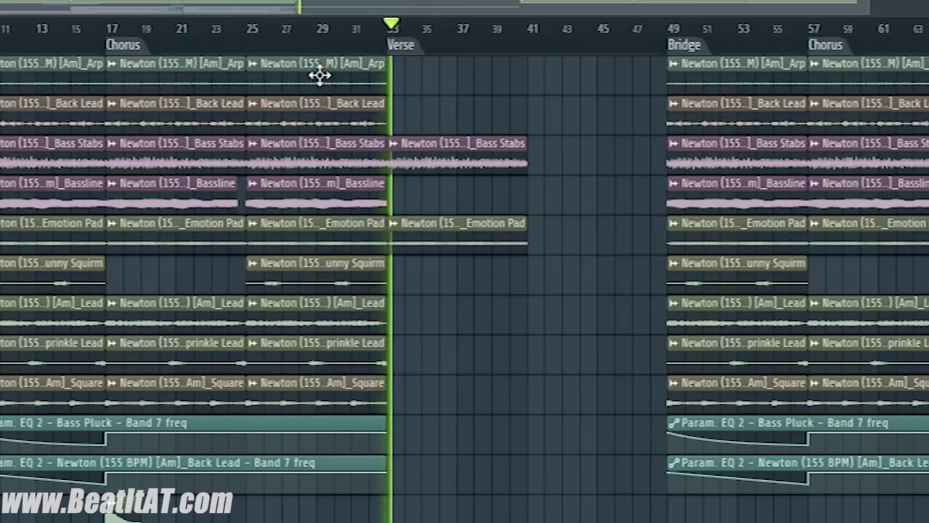
- Fill the verse with Arp and Bassline clips from bar 33, plus Back Lead, Sprinkle Lead and Square clips from bar 41
click(594, 85)
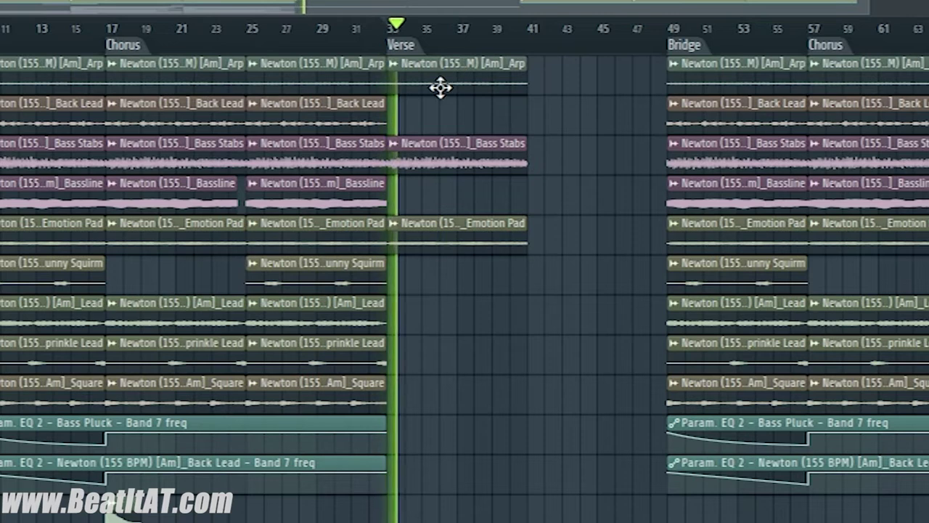
click(574, 64)
drag(311, 118, 446, 143)
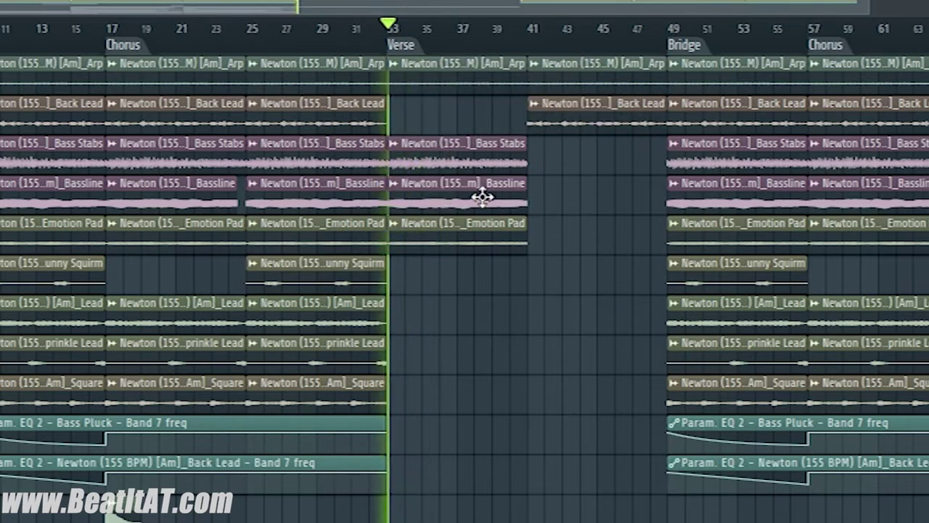
click(585, 211)
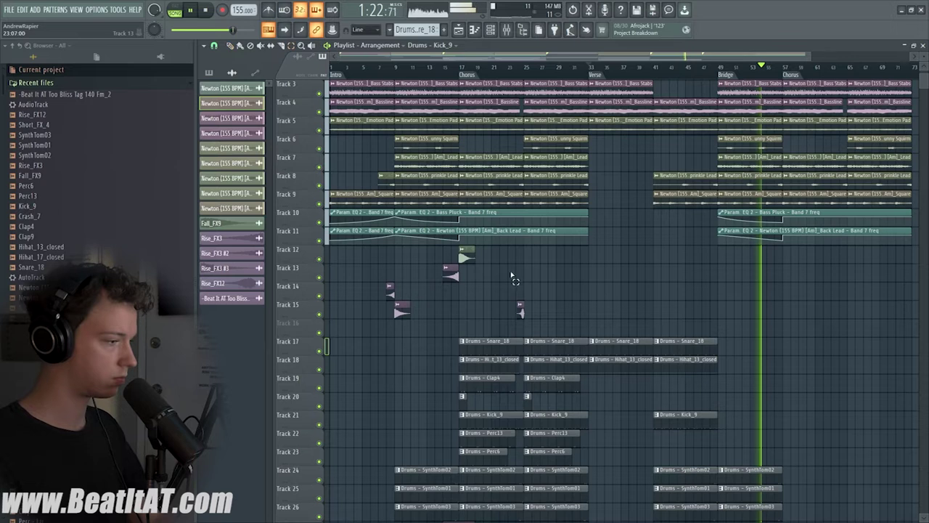
- Copy the transition effect clips on Tracks 12 to 15 to the bridge and second chorus, aligned with bars 49 and 57
drag(544, 336, 384, 258)
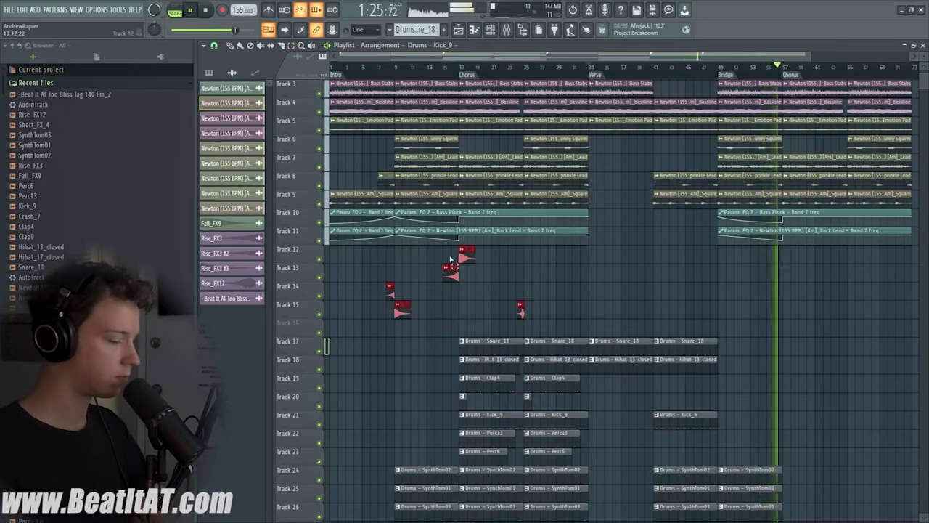
drag(473, 262, 799, 269)
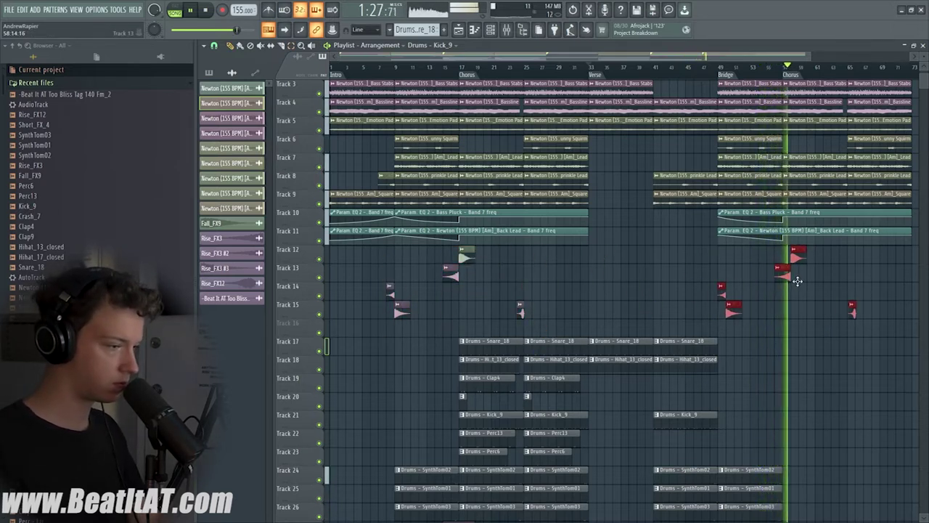
scroll(716, 259, down, 3)
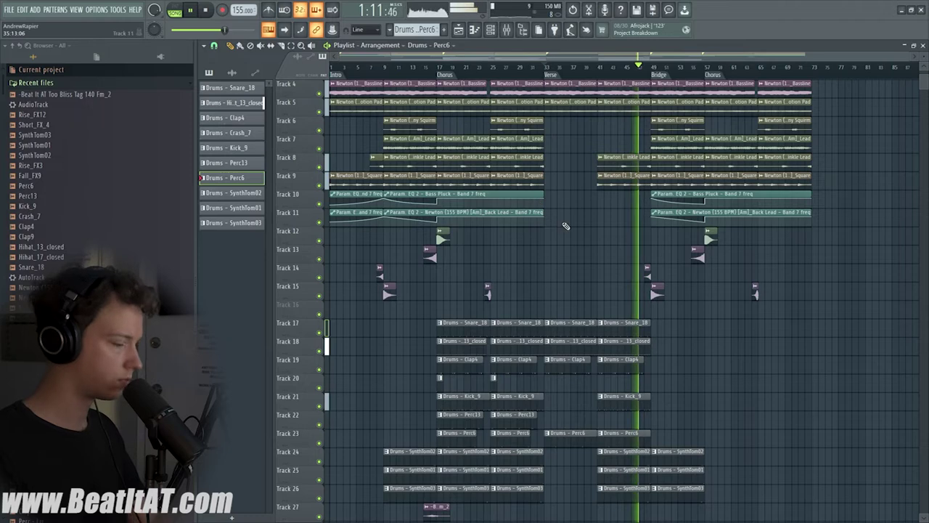
- Trim the verse's second Hihat_13_closed clip to end at bar 48 and copy the chorus drum clips to bar 57
scroll(695, 239, up, 2)
scroll(728, 240, up, 3)
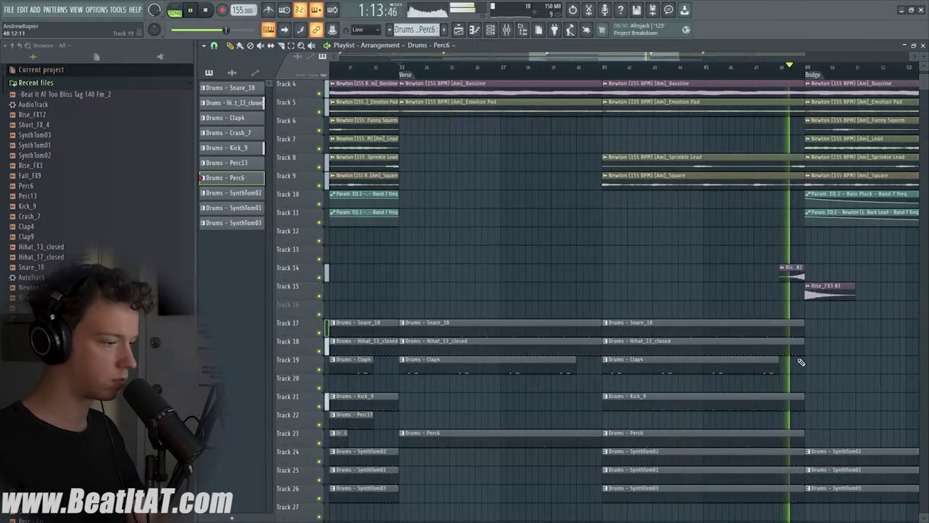
key(space)
key(space)
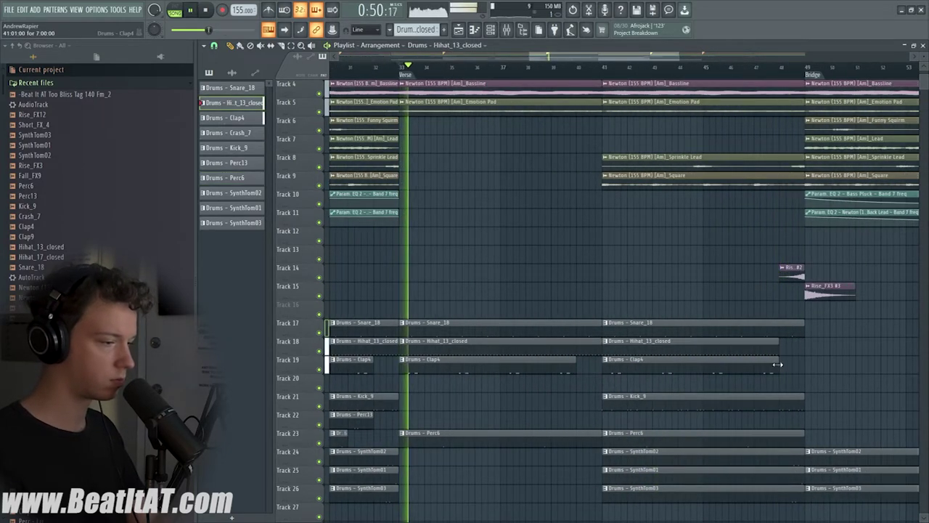
scroll(629, 210, down, 4)
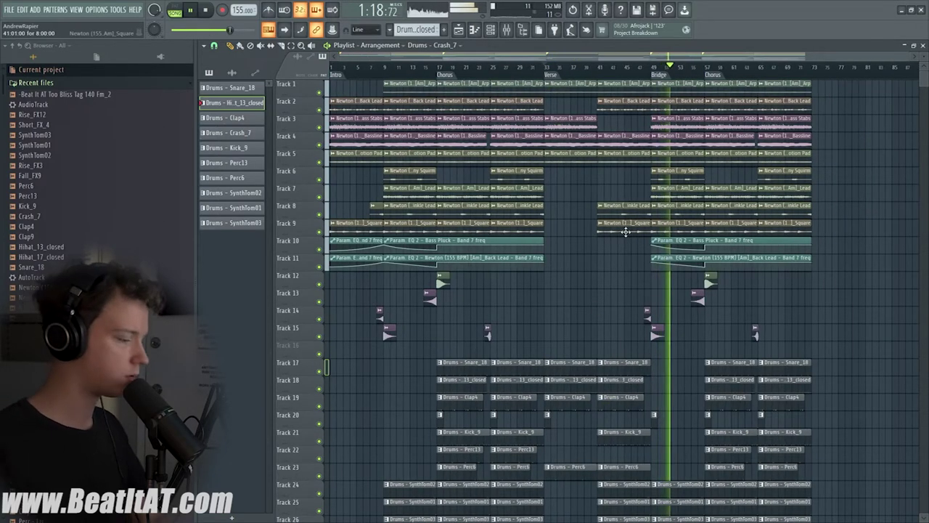
- Set the Spreader to 1.9 in the TG Mastering Chain on the master track and close the plug-in
click(68, 83)
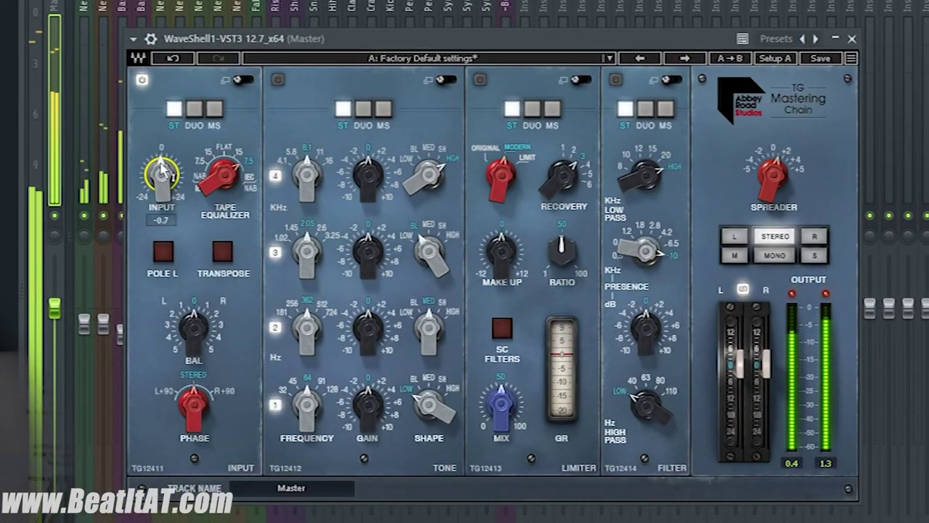
drag(777, 177, 777, 179)
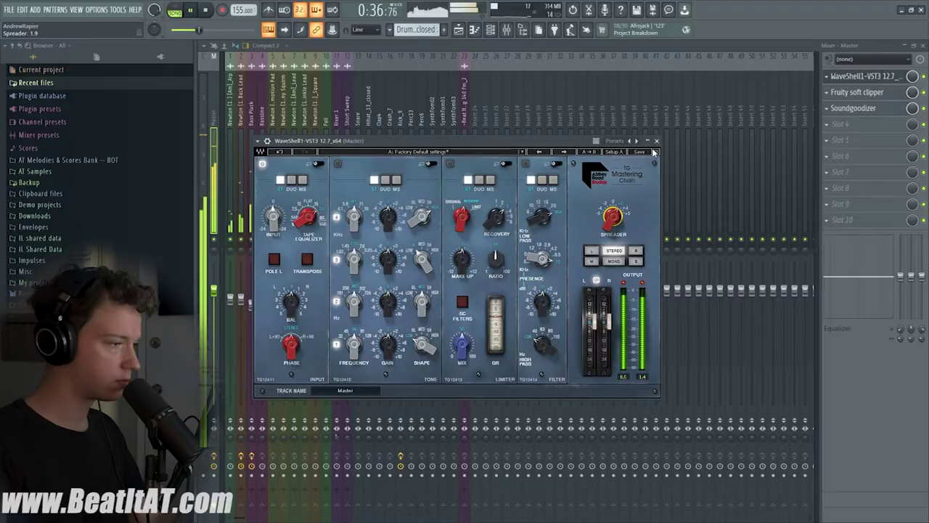
click(851, 39)
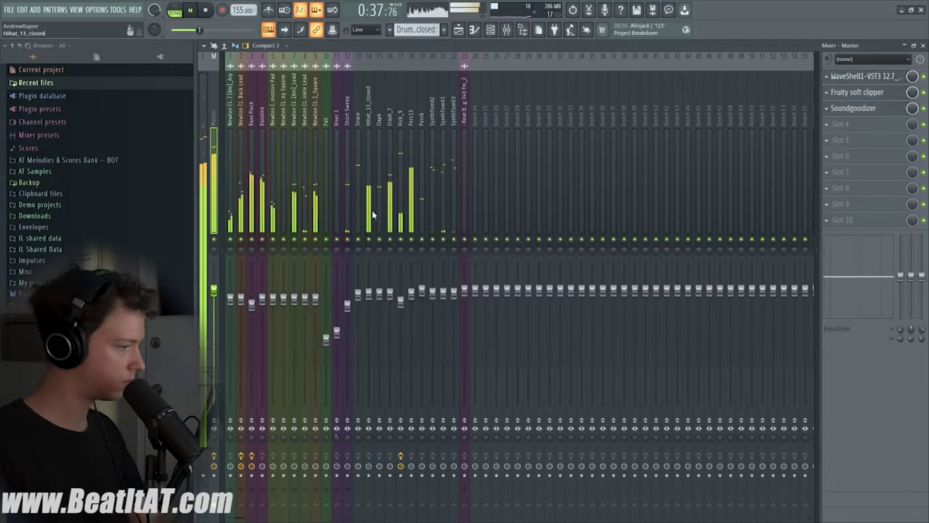
- Return to the arrangement and trim the Sprinkle Lead clips on Track 8 to short lead-ins before bars 25, 49 and 65
click(923, 46)
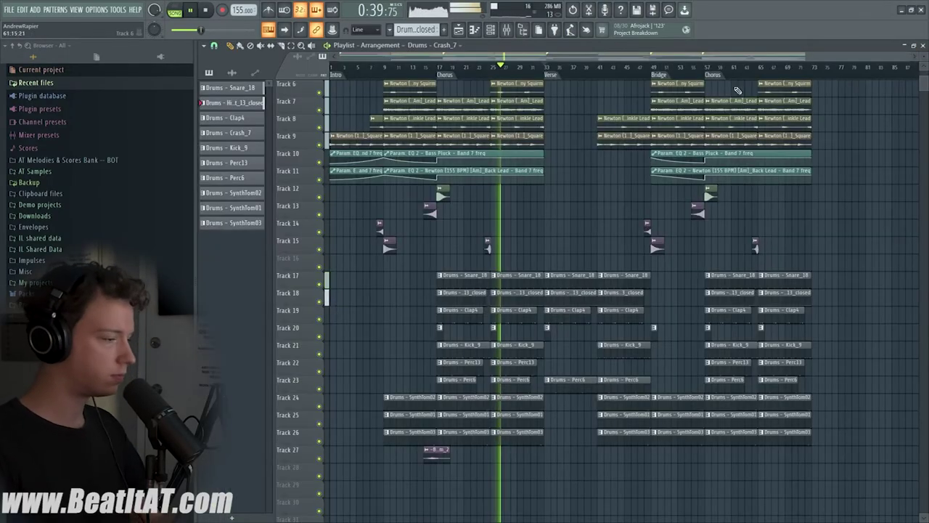
scroll(568, 200, up, 3)
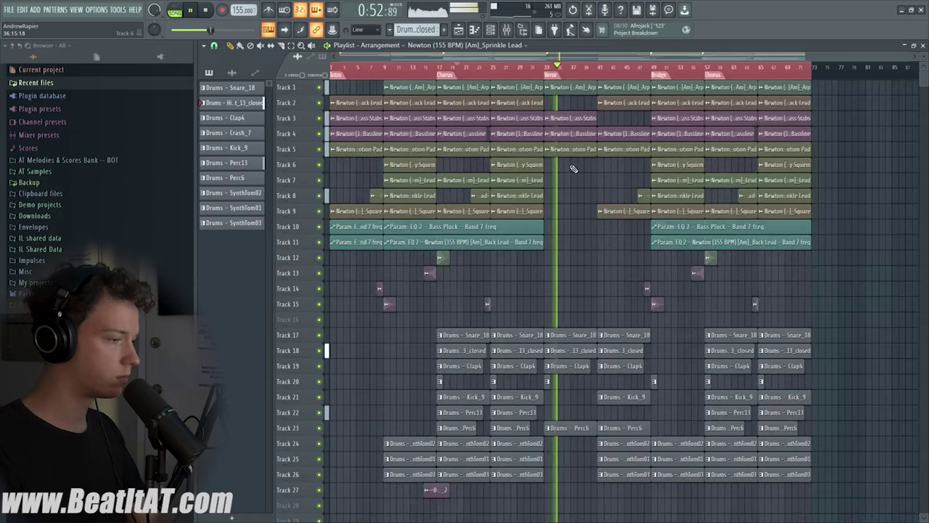
- Shape the verse's Bass Pluck Band 7 freq automation on Track 10 to slope down from bar 37 to bar 41 and jump back up
scroll(554, 166, up, 2)
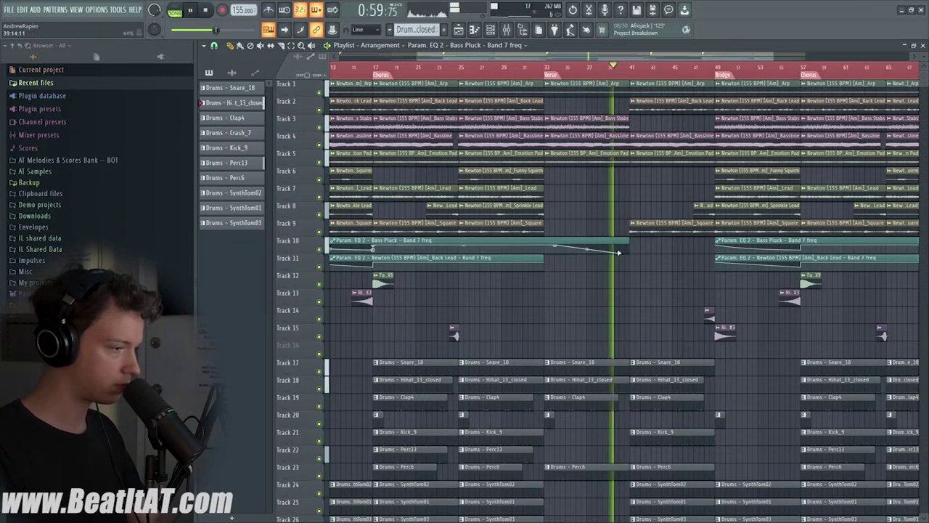
drag(617, 253, 626, 249)
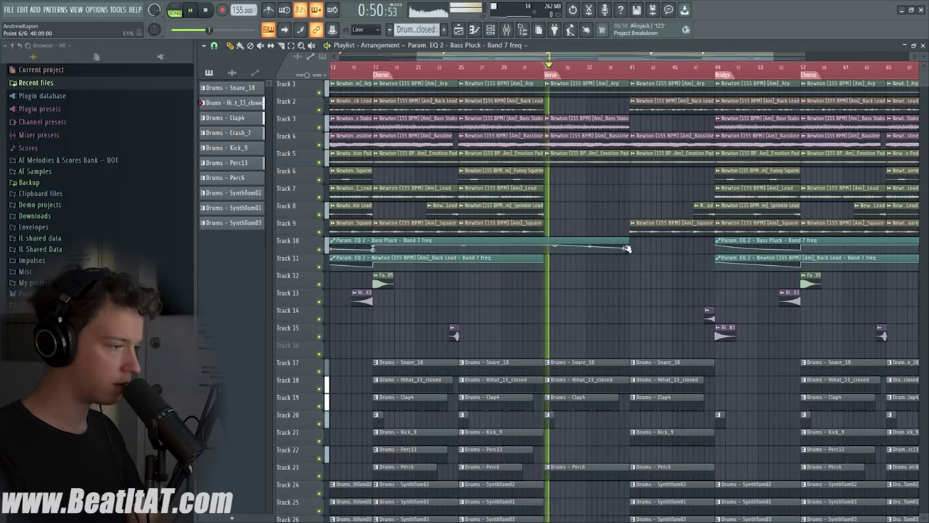
right_click(588, 245)
drag(624, 249, 651, 243)
right_click(637, 247)
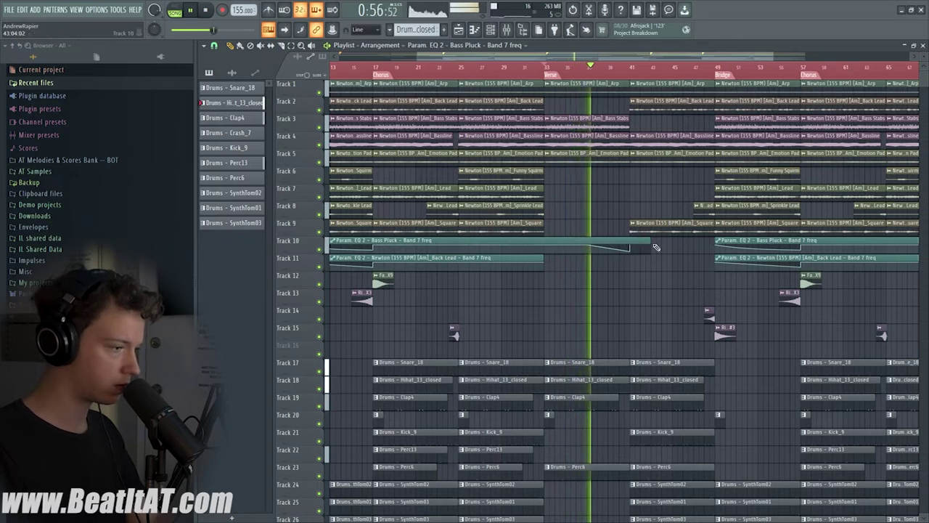
- Extend the verse's Bass Pluck automation clip on Track 10 to the start of the bridge at bar 49
drag(632, 238, 715, 237)
right_click(713, 243)
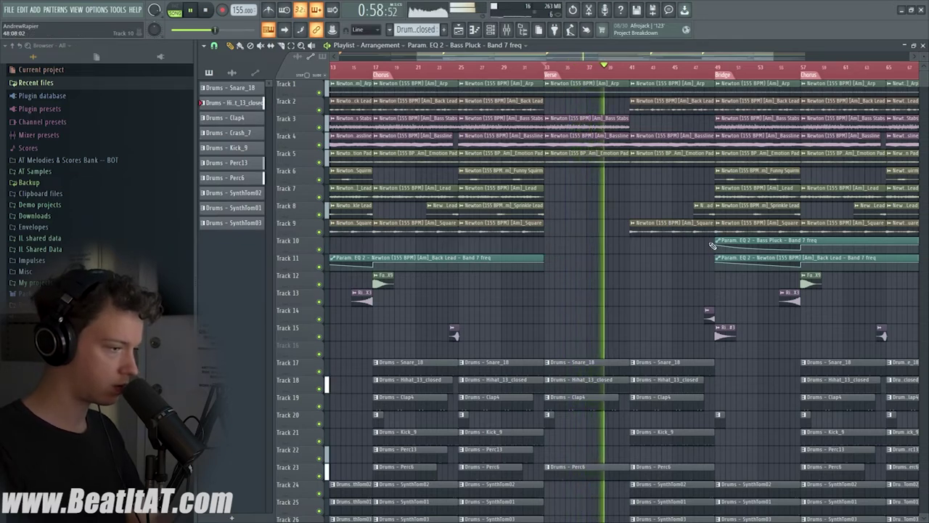
key(ctrl+z)
right_click(713, 243)
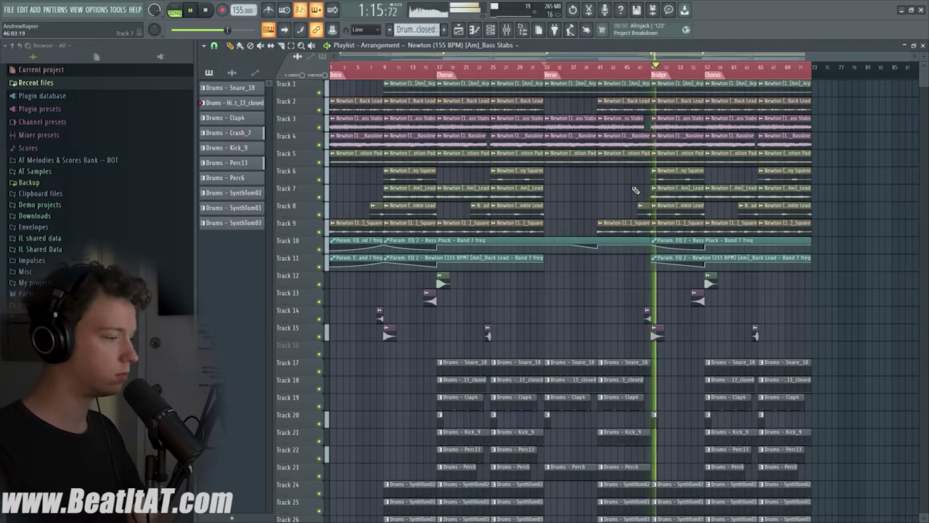
key(ctrl+a)
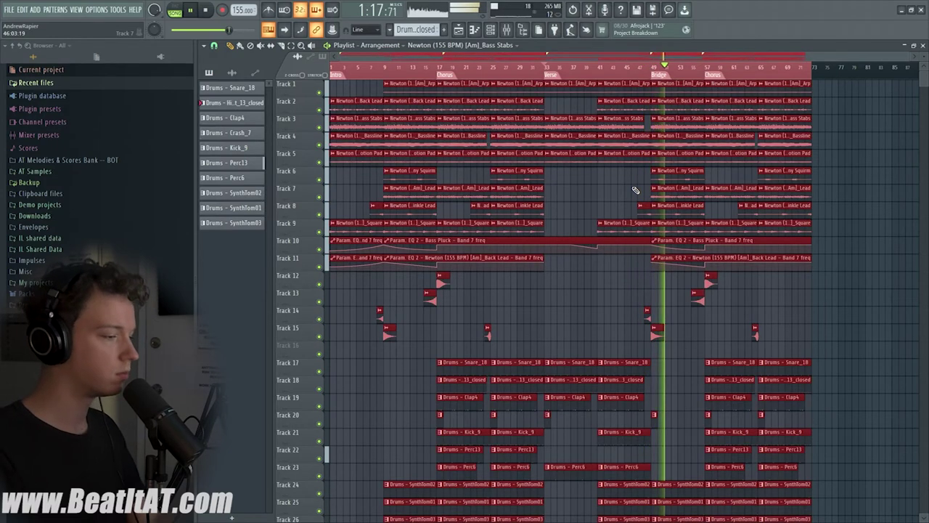
key(ctrl+d)
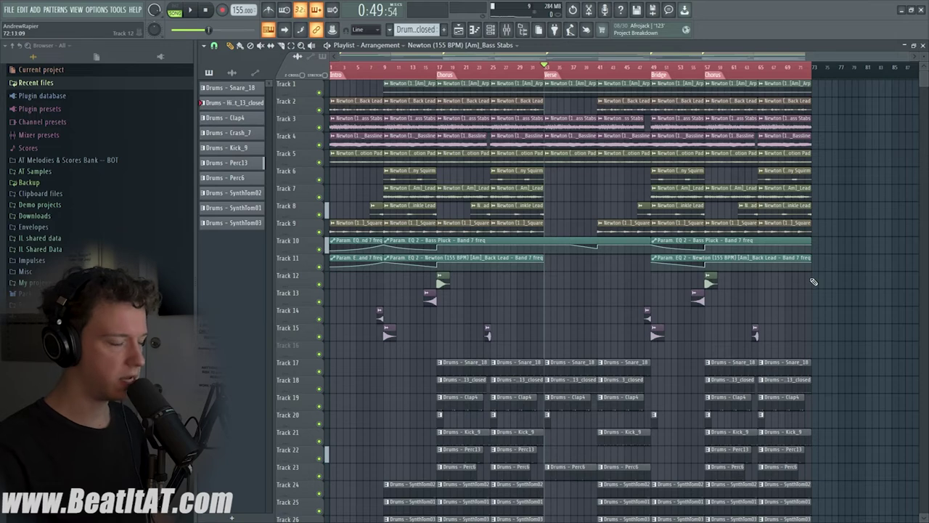
scroll(813, 282, down, 4)
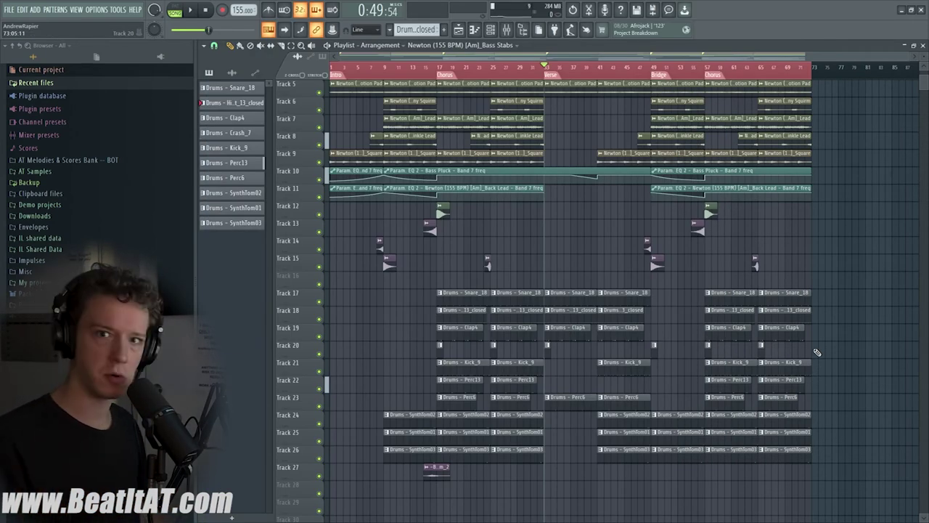
scroll(509, 182, up, 4)
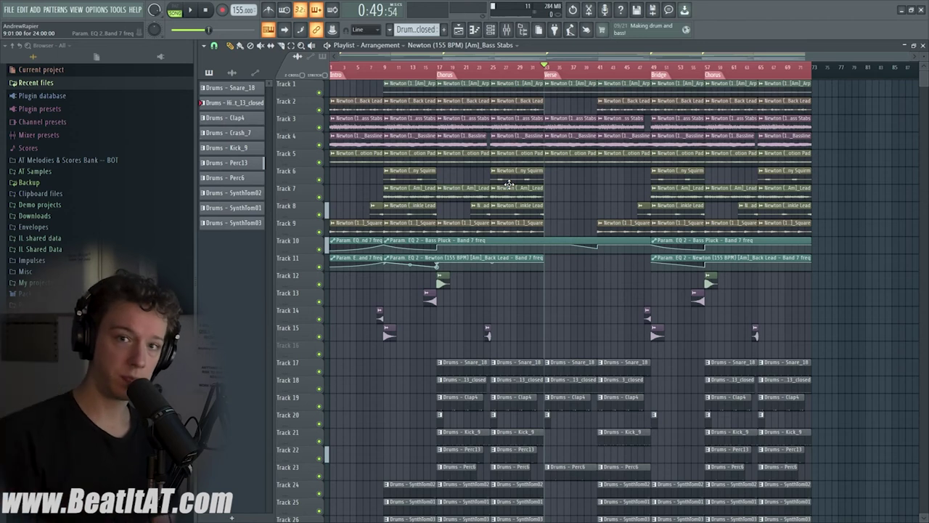